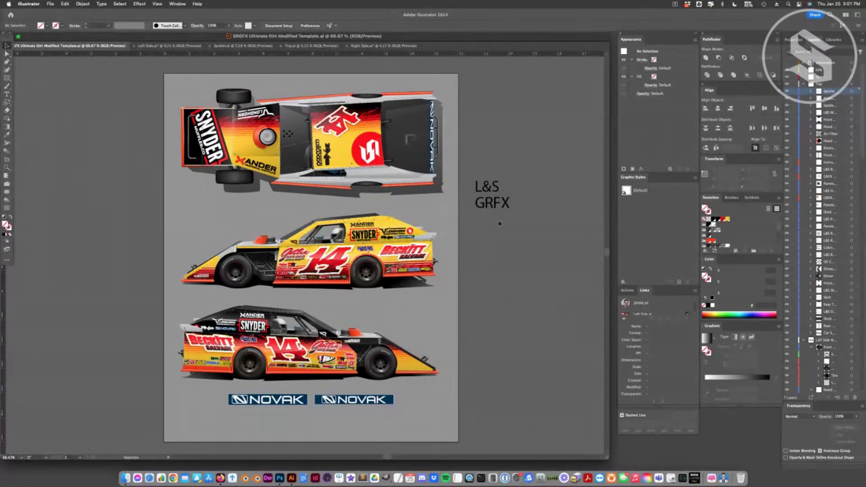
Move the L&S and GRFX text labels down beside the upper side-view car, and check that each label is a separate text object.
left_click(491, 204)
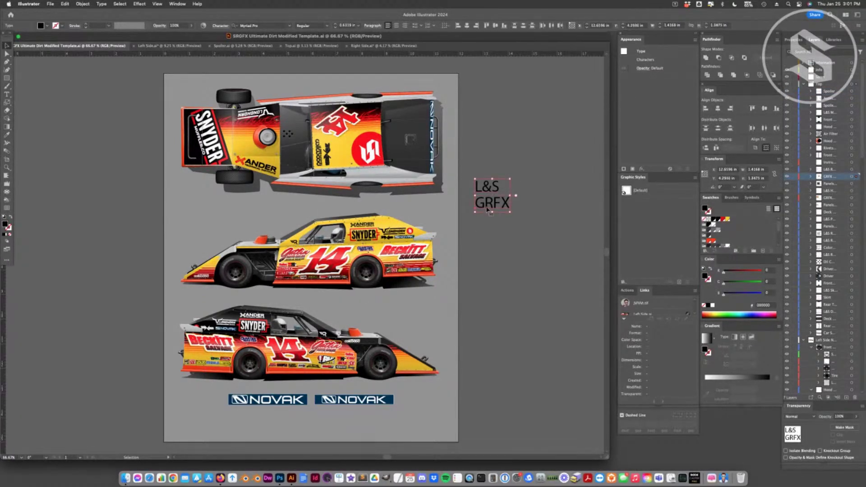
left_click_drag(487, 210, 479, 242)
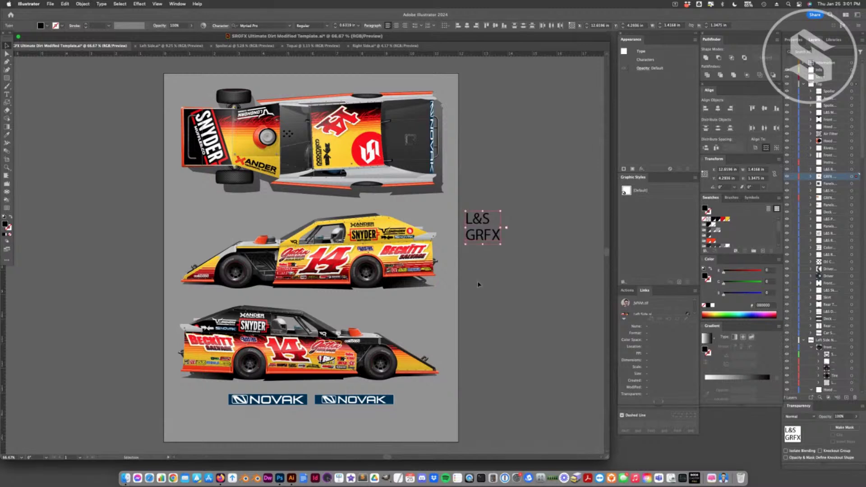
left_click(479, 284)
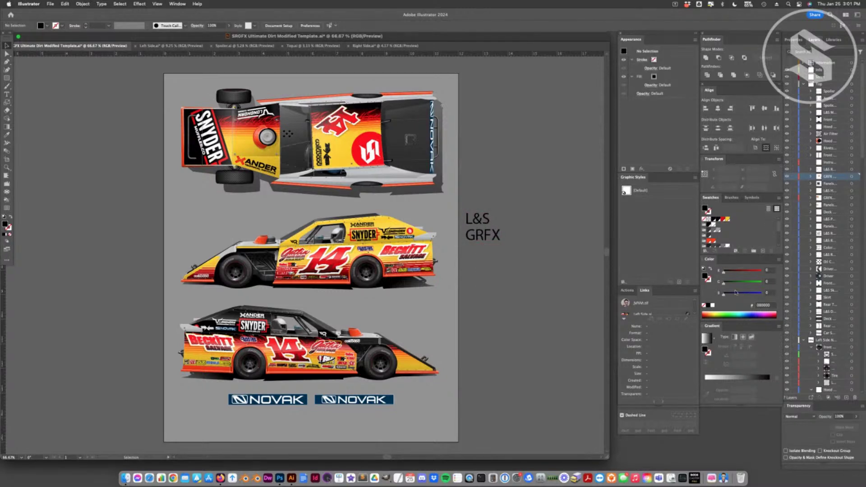
left_click(494, 220)
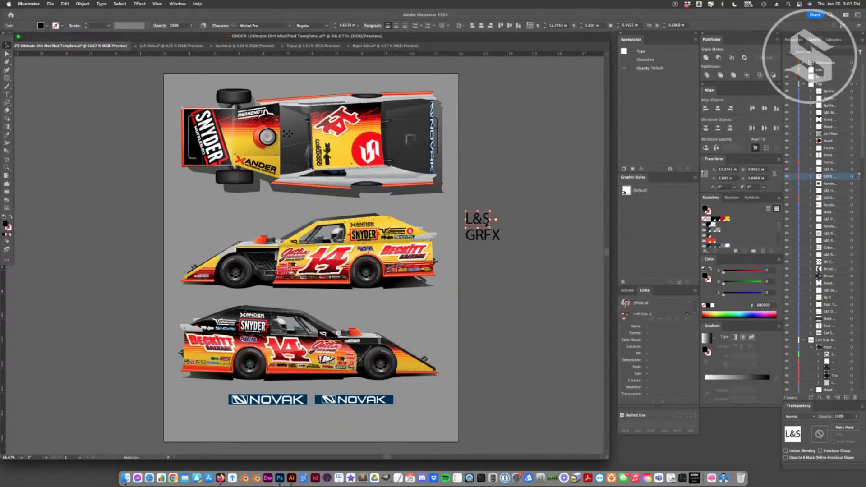
left_click(484, 235)
left_click(482, 247)
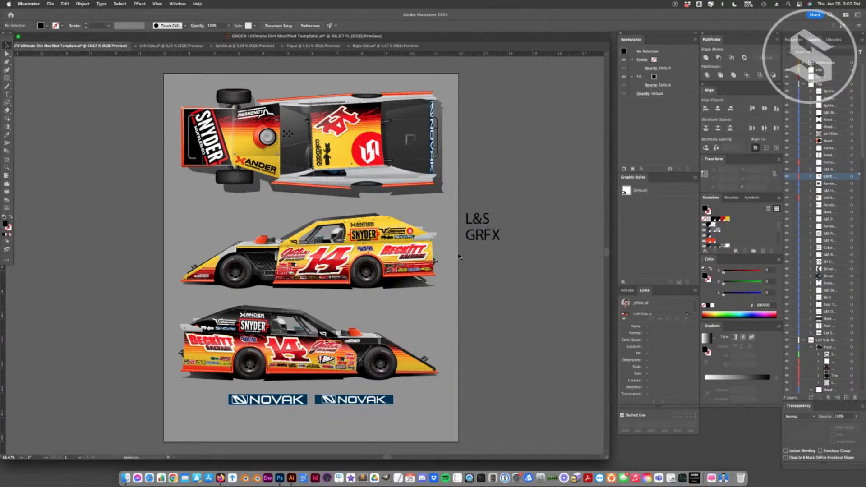
left_click(480, 239)
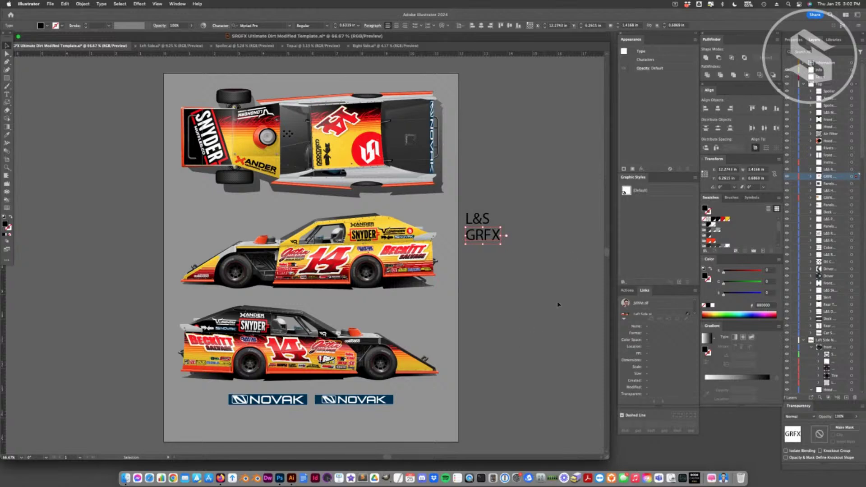
Undock the document's swatches into a floating, enlarged list beside the L&S and GRFX labels.
left_click_drag(711, 197, 455, 135)
left_click_drag(549, 198, 564, 287)
left_click_drag(500, 134, 538, 111)
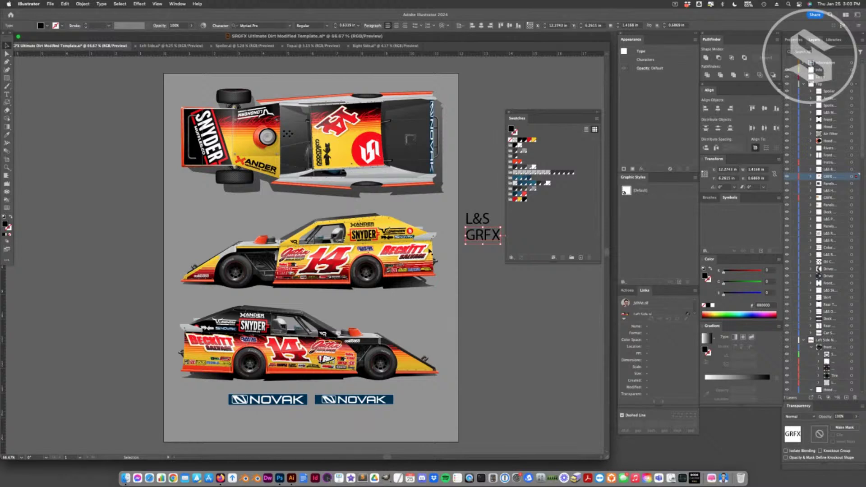
Look through the sublayers of the Top, Left Side New and Right Side layers, and clear the selection.
left_click(803, 85)
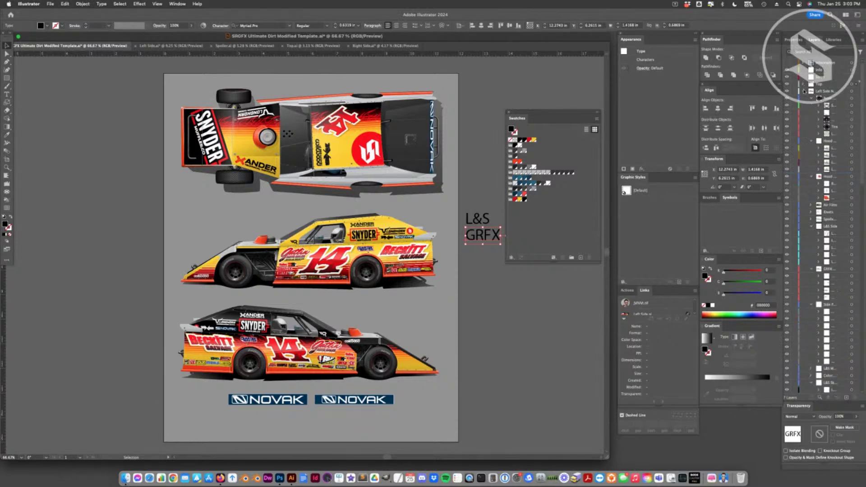
left_click(804, 91)
left_click(804, 98)
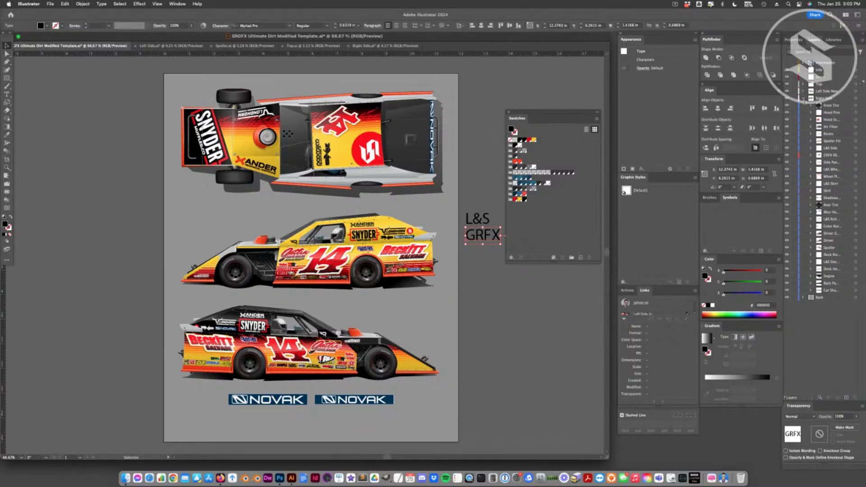
left_click(804, 98)
left_click(804, 84)
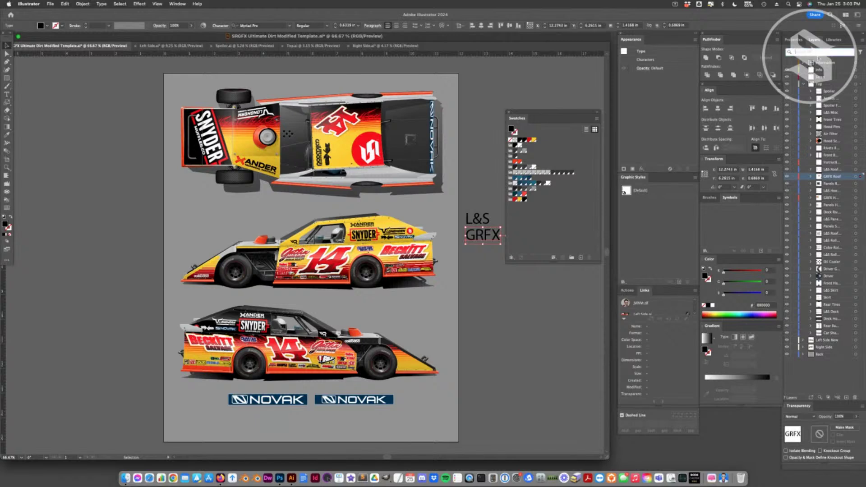
left_click(516, 101)
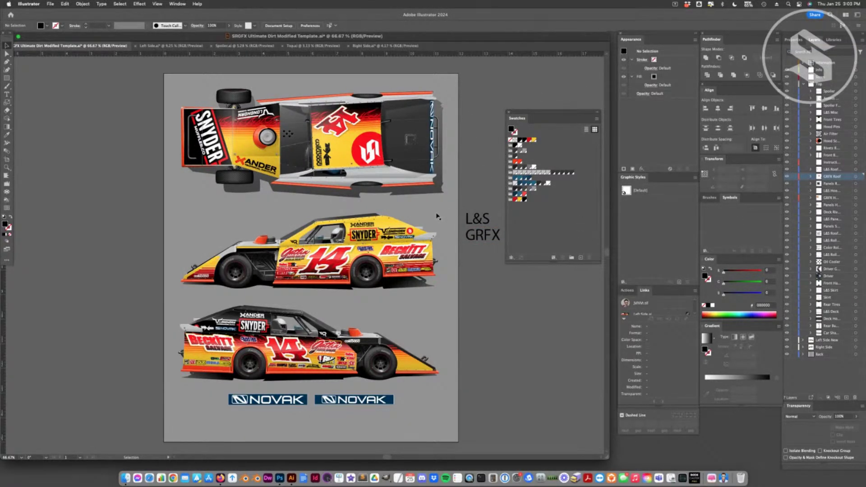
Select the blend on the upper side-view car's rear quarter, inspect where it sits in the layer structure, and deselect it.
left_click(403, 245)
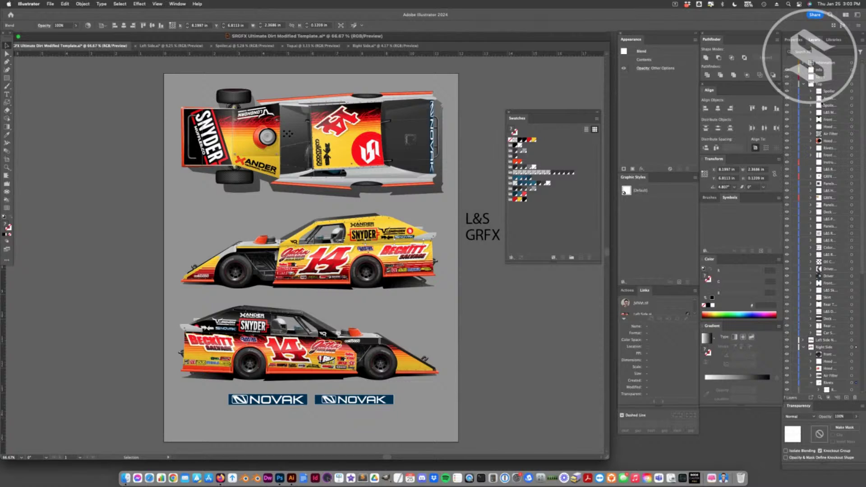
left_click(805, 85)
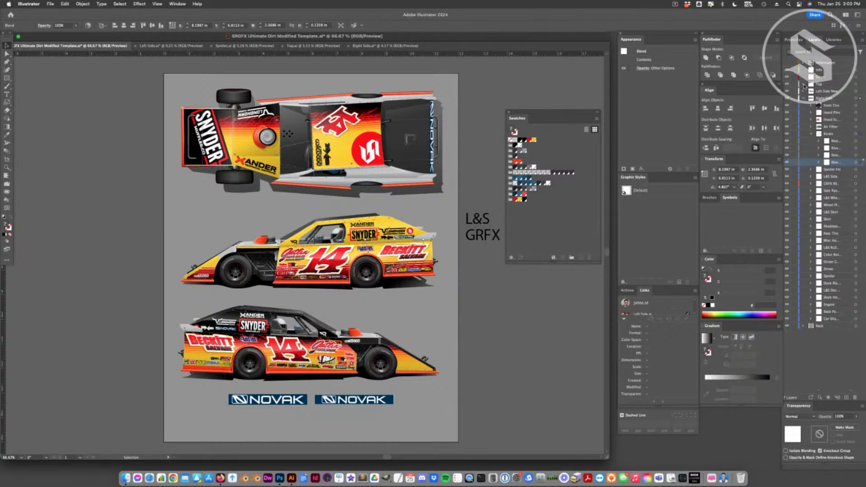
left_click(487, 192)
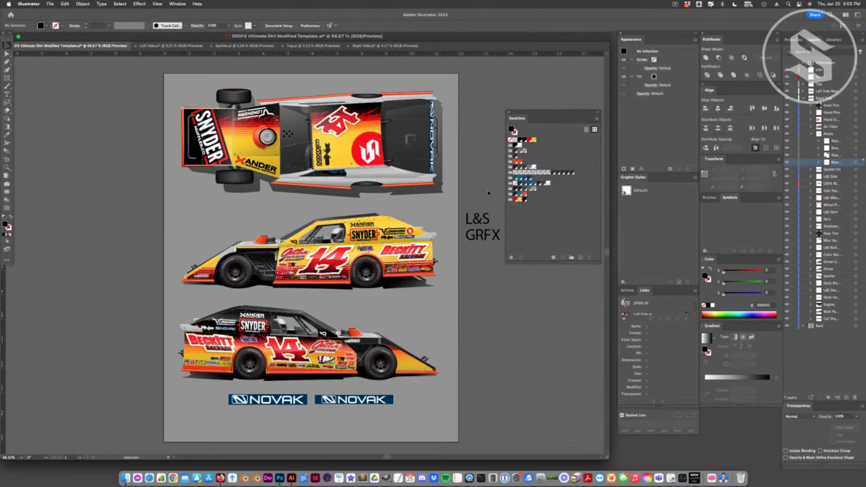
Search the layers for "spoiler" and inspect the matching sublayers under Left Side New.
left_click(809, 52)
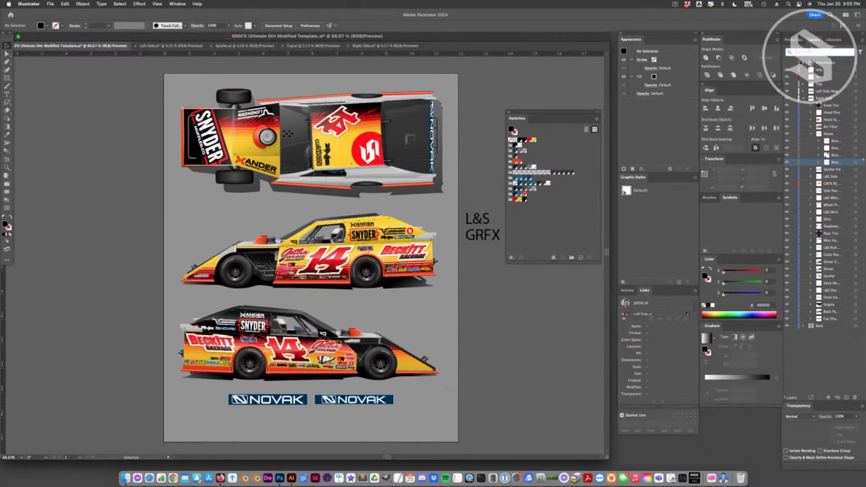
type("spoiler")
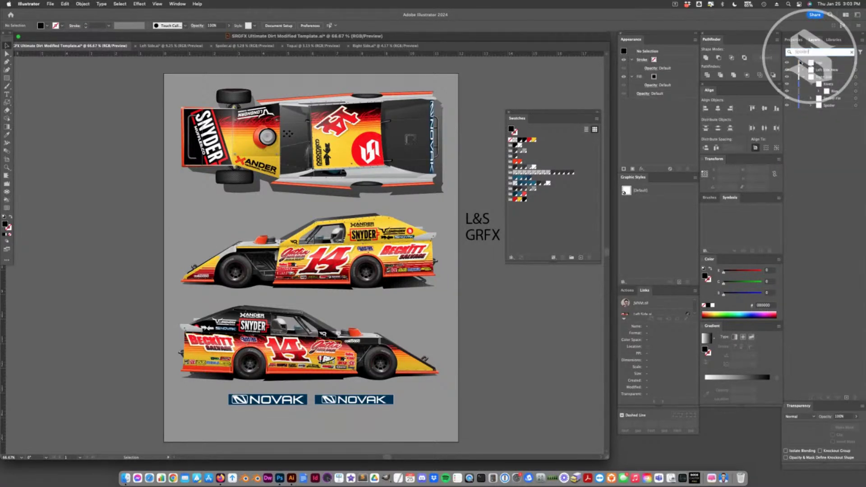
key("Return")
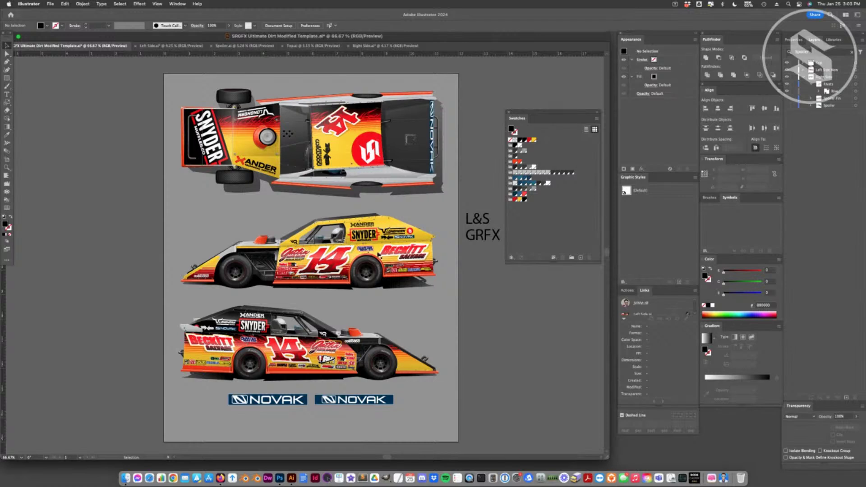
left_click(803, 78)
left_click(804, 70)
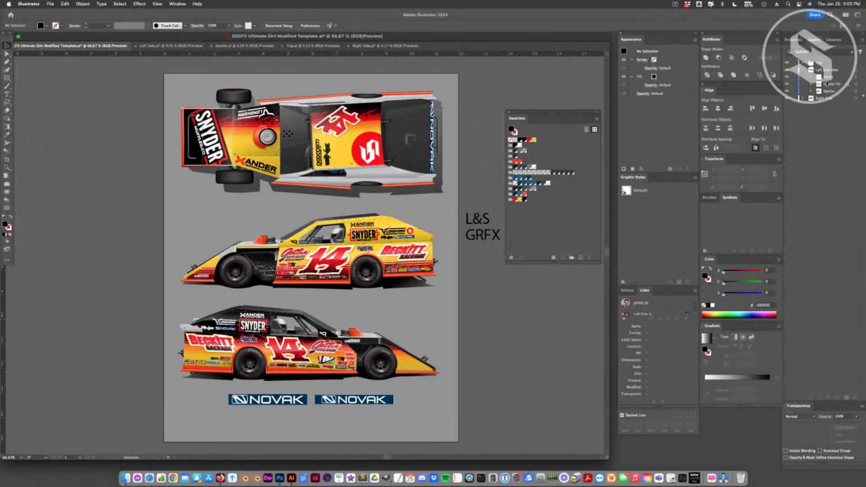
left_click(803, 70)
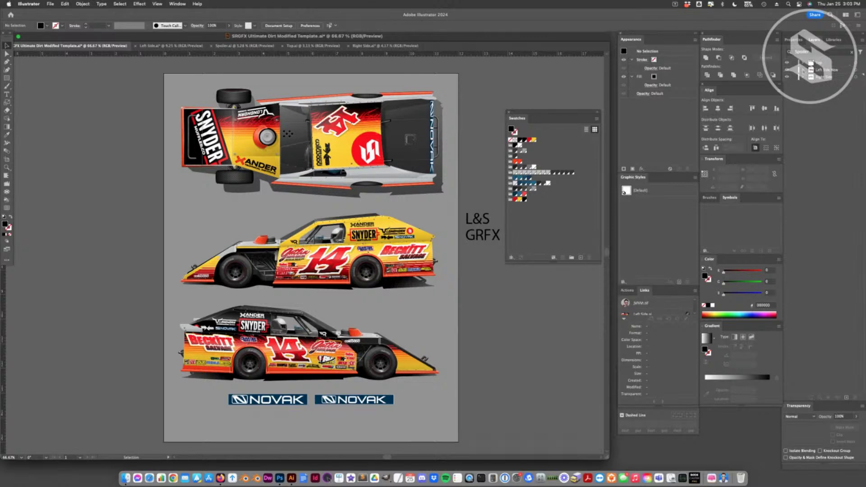
left_click(803, 70)
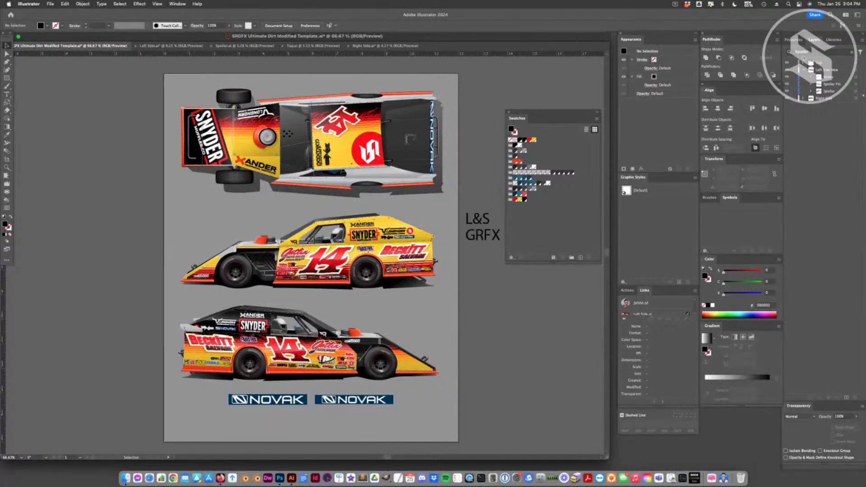
Select the spoiler fin path on the top-view car, toggle its parent sublayer's visibility off and on, and deselect the path.
left_click(788, 85)
left_click(426, 97)
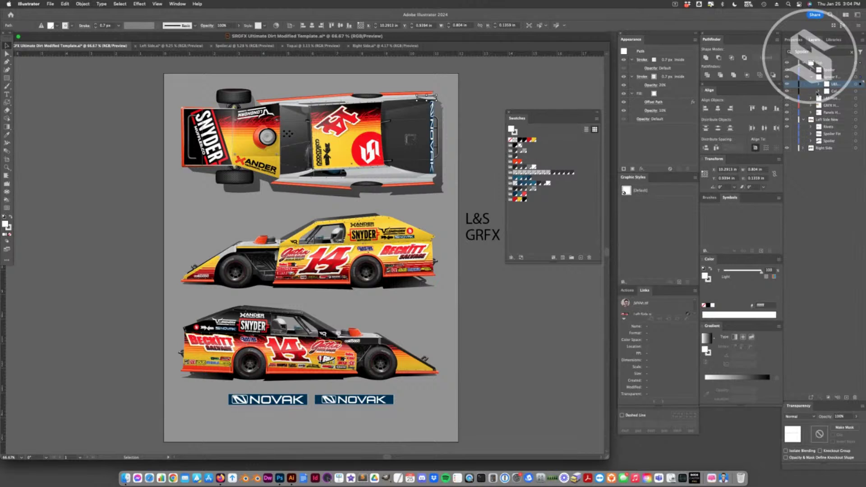
left_click(811, 76)
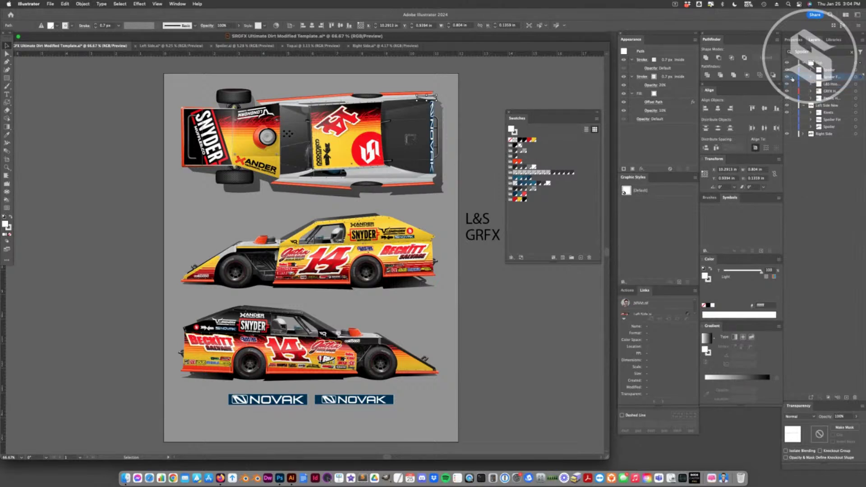
left_click(789, 78)
left_click(789, 78)
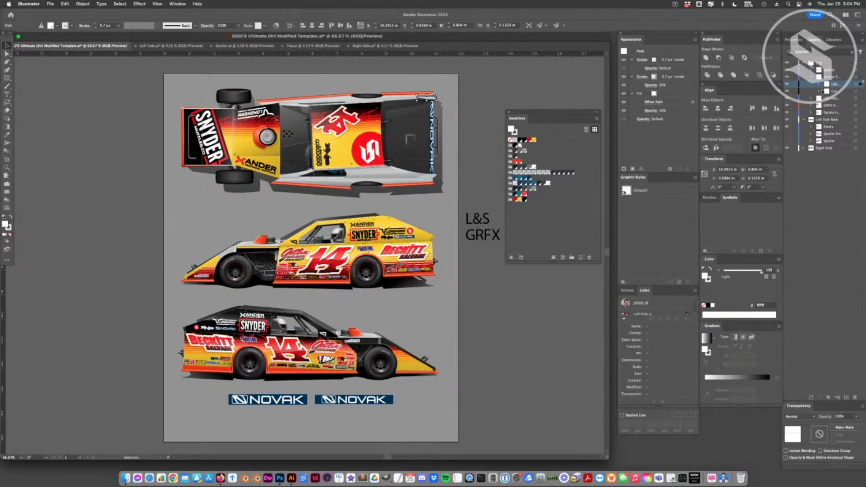
left_click(812, 77)
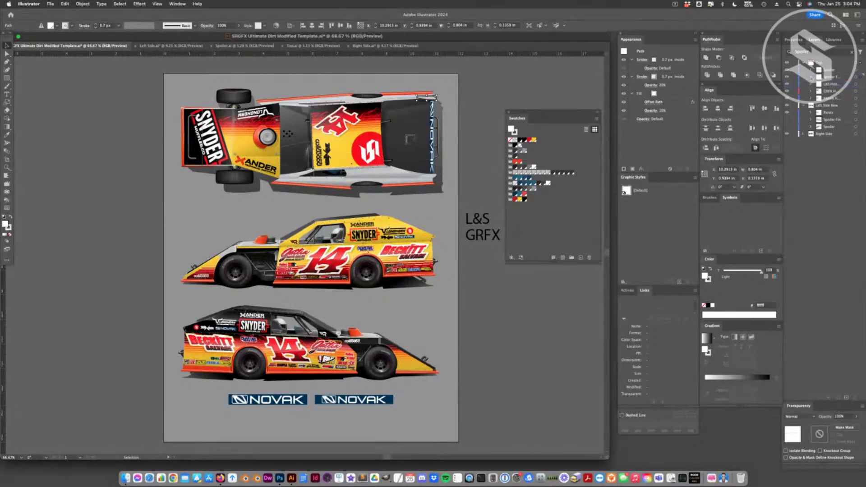
key("super+shift+a")
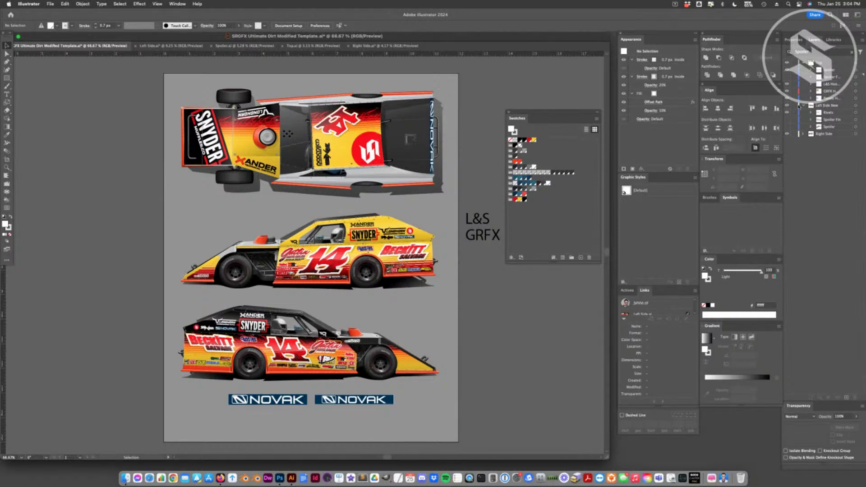
Collapse the Left Side New matches and clear the spoiler search to list all layers again.
left_click(802, 105)
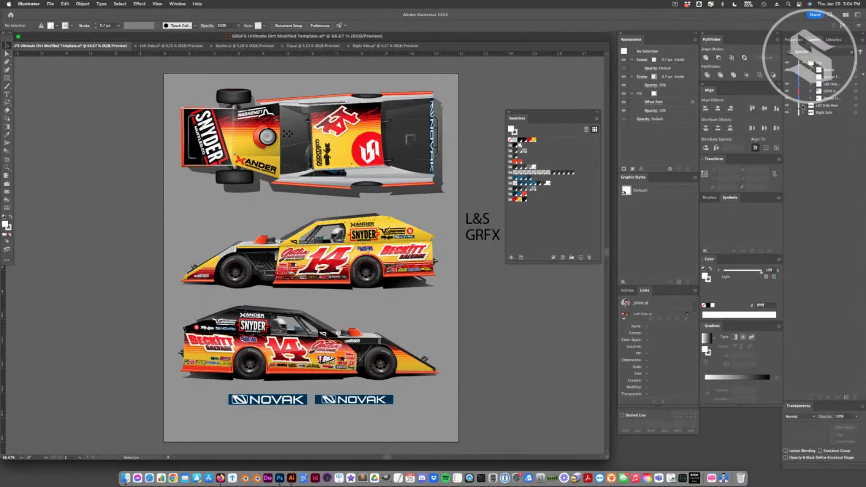
left_click(813, 53)
key("Return")
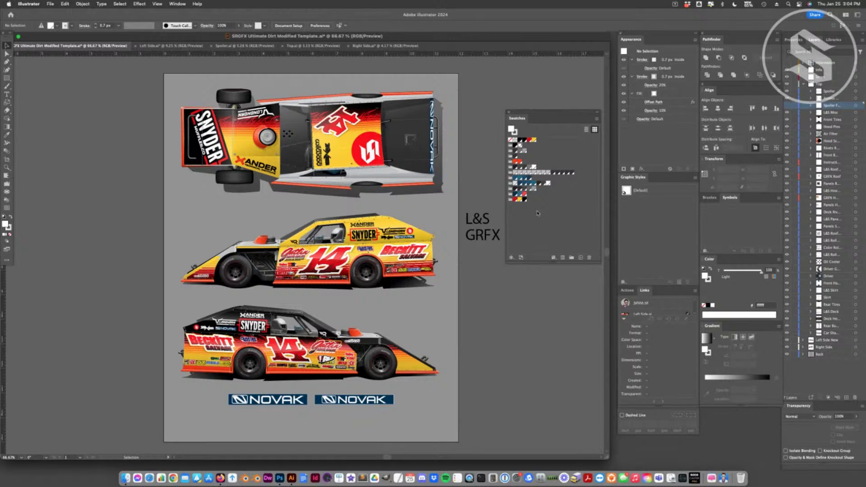
Recolour the side-view car's nose by setting the green value of the global Nose Sides swatch to 0.
key("z")
left_click(297, 291)
left_click(296, 291)
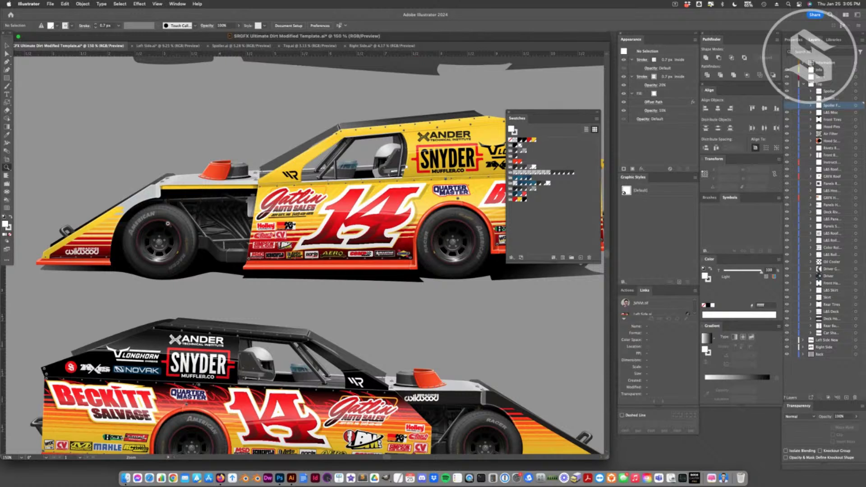
left_click(509, 183)
left_click_drag(585, 246, 584, 246)
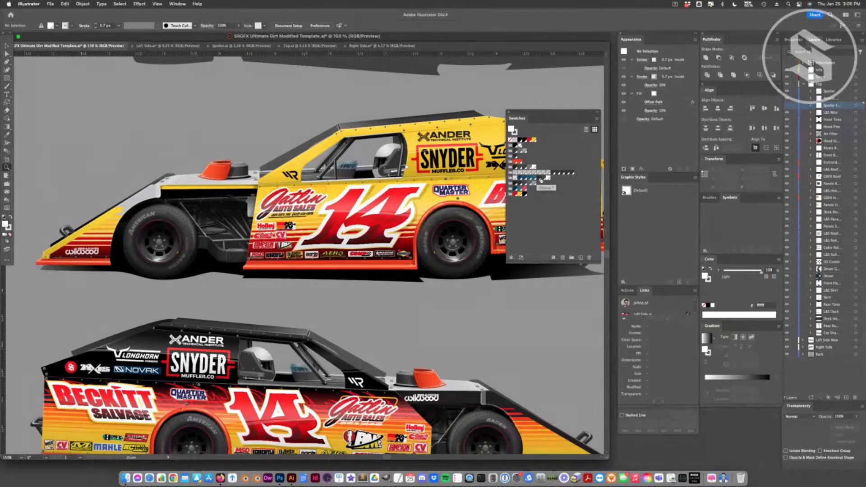
scroll(548, 188, "up", 5)
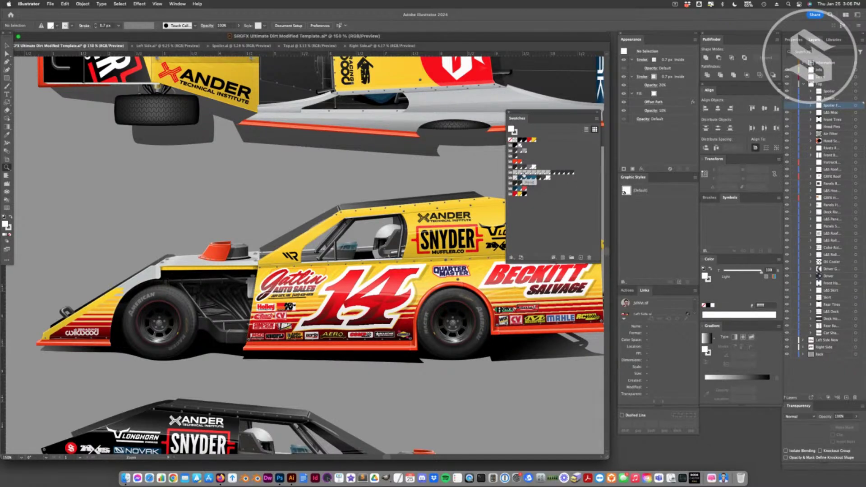
double_click(519, 174)
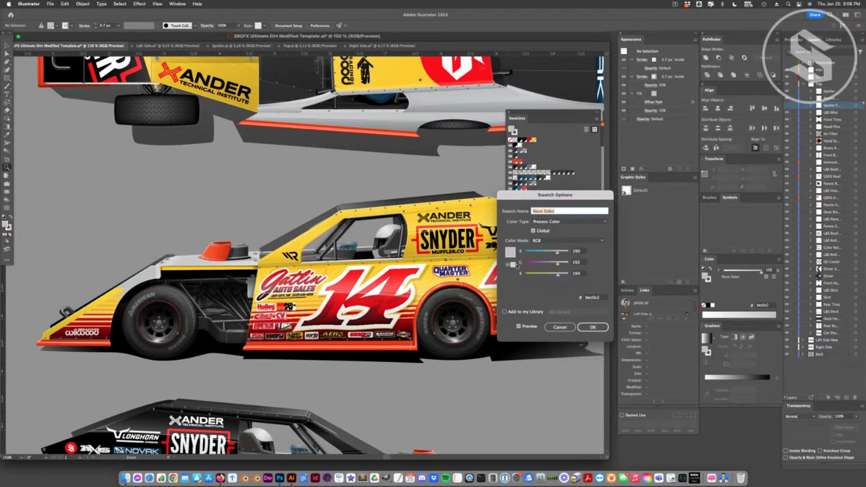
left_click_drag(558, 263, 525, 264)
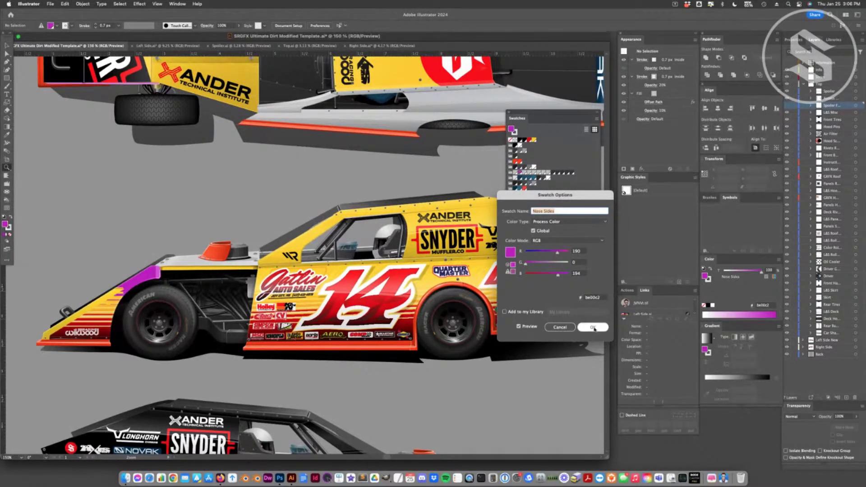
left_click(593, 328)
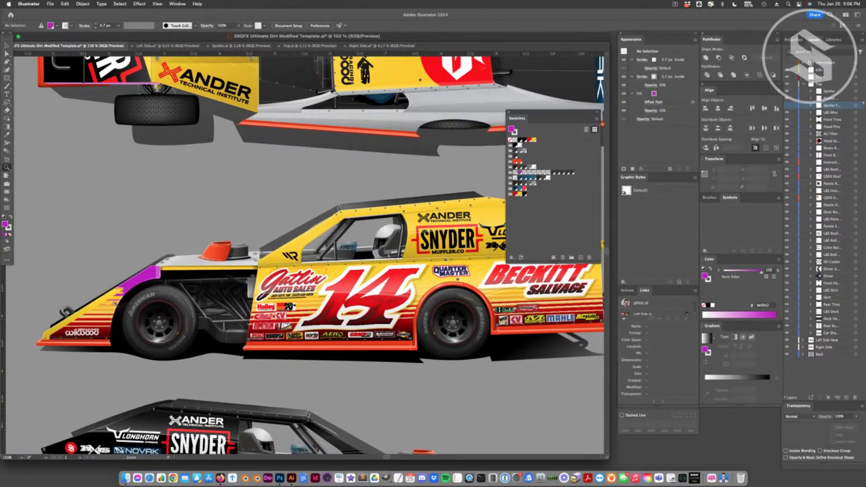
Search the layers for "GRFX".
left_click(816, 51)
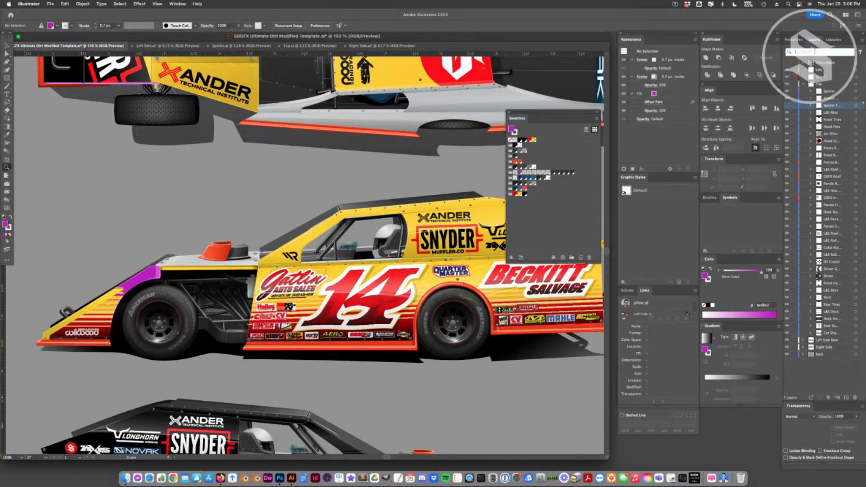
type("GRFX")
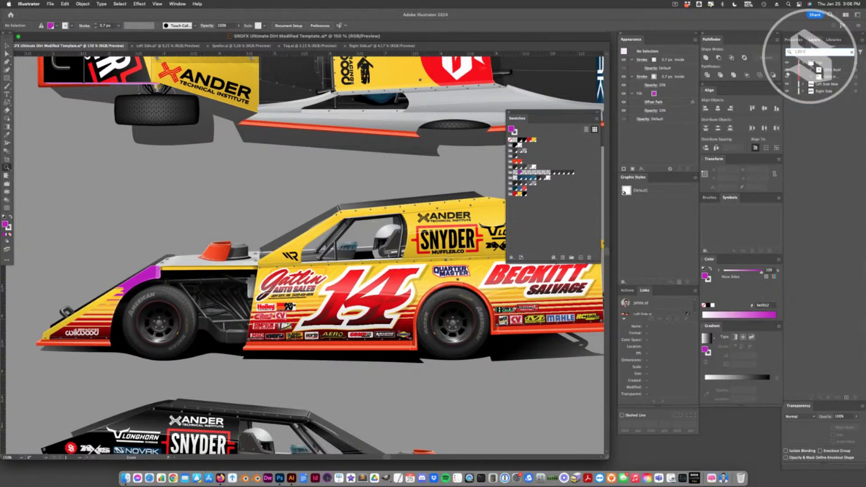
Hide the GRFX sublayers of the top, Left Side New and Right Side cars, leaving only the base bodies.
left_click(787, 69)
left_click(787, 76)
left_click(804, 84)
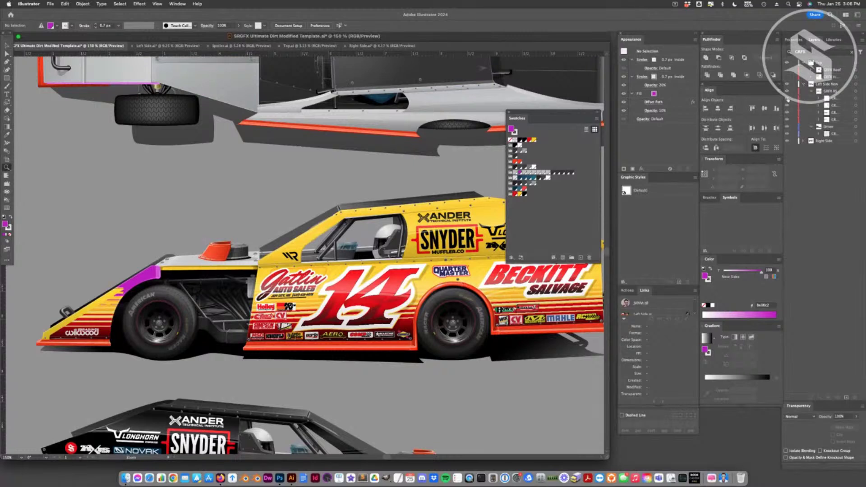
left_click(787, 91)
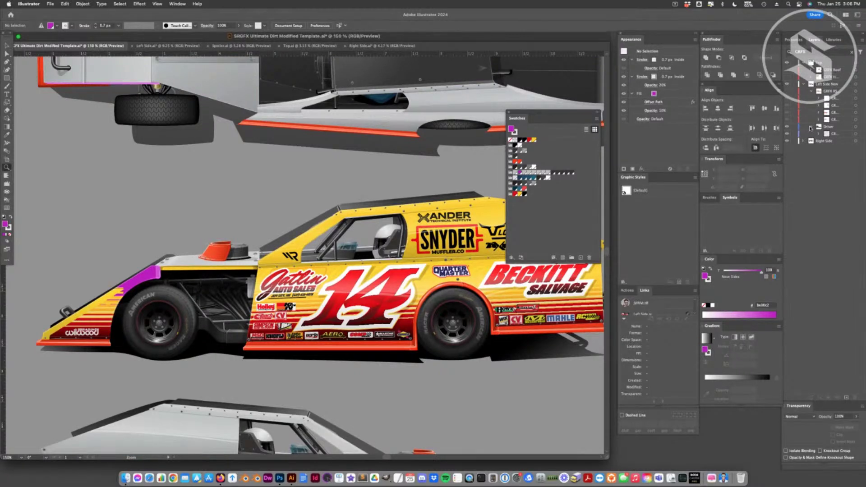
left_click(804, 141)
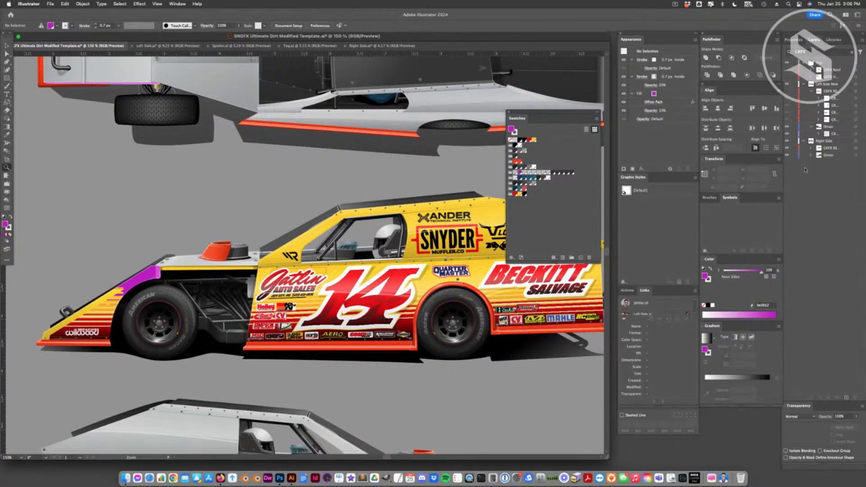
left_click(787, 148)
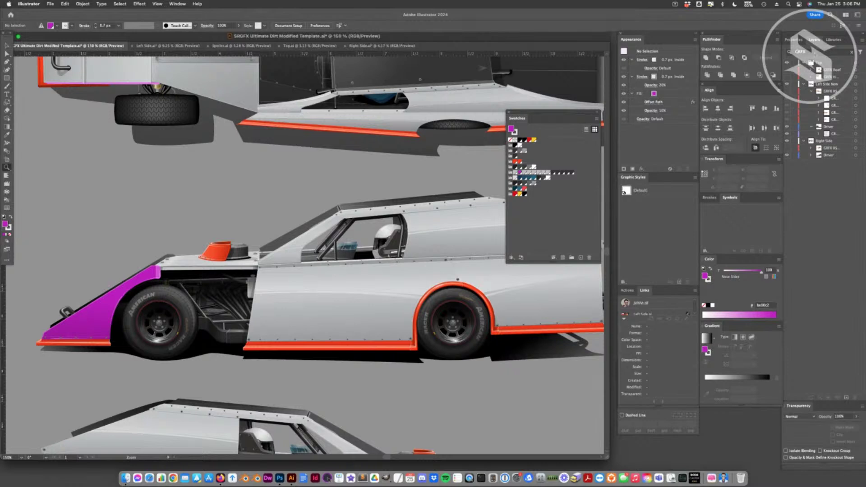
Clear the GRFX layer search to list all layers again.
left_click(785, 52)
key("BackSpace")
key("BackSpace")
key("BackSpace")
key("BackSpace")
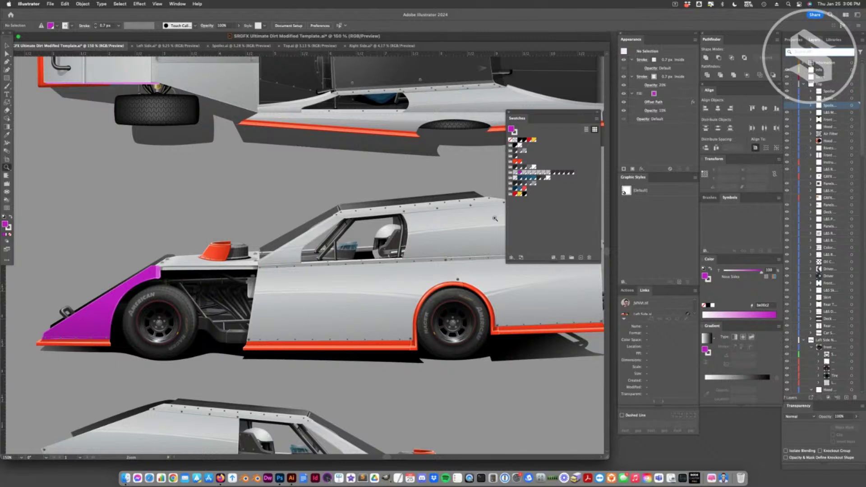
Copy the magenta nose colour onto the hood and roof-side swatches, and set the global Hood swatch's red value to 66.
left_click(520, 173)
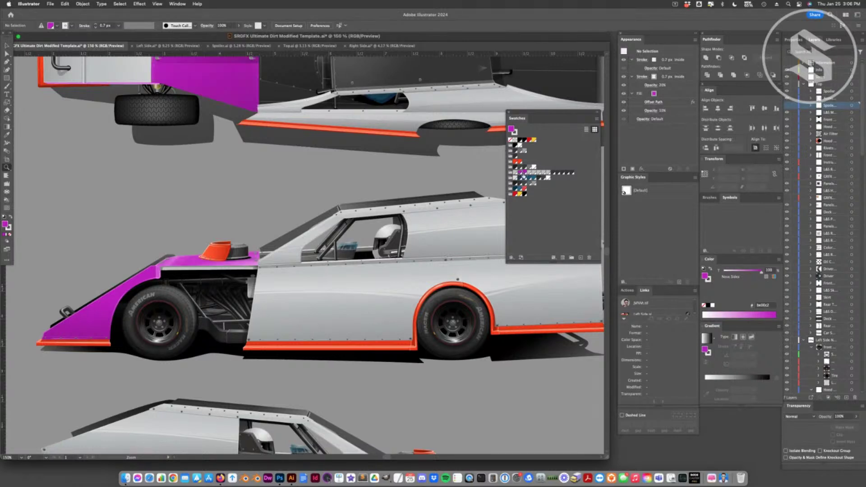
left_click_drag(520, 173, 516, 173)
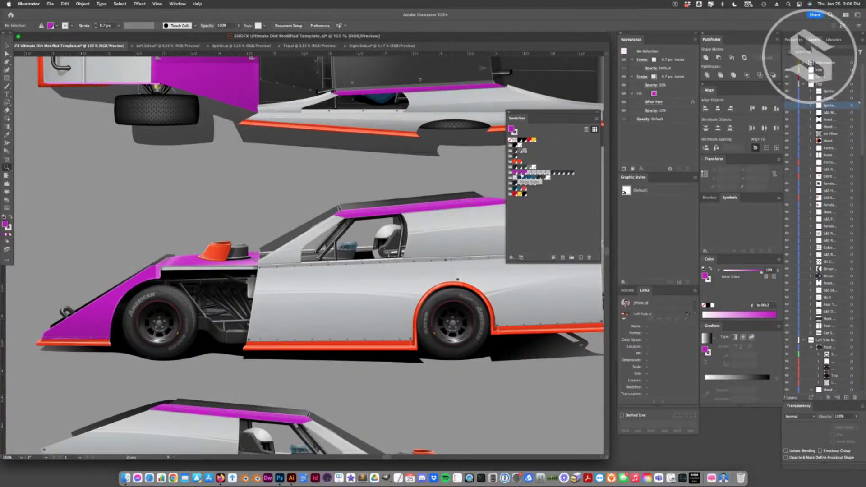
double_click(517, 173)
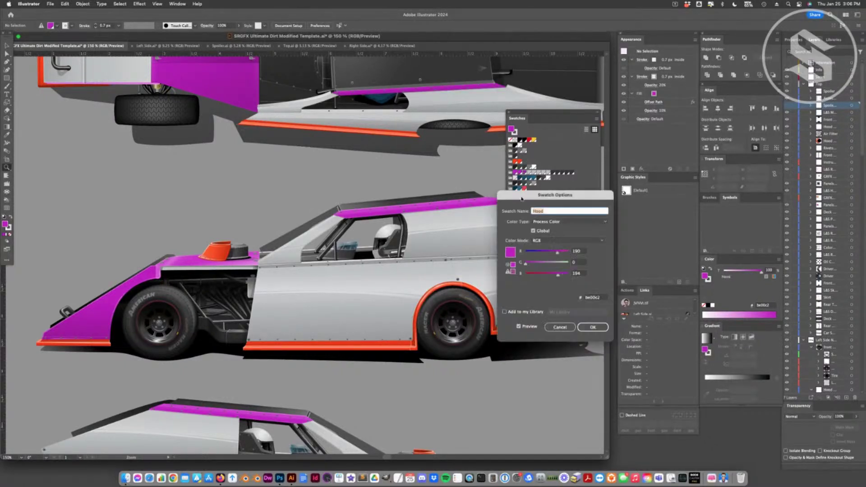
left_click_drag(559, 253, 536, 253)
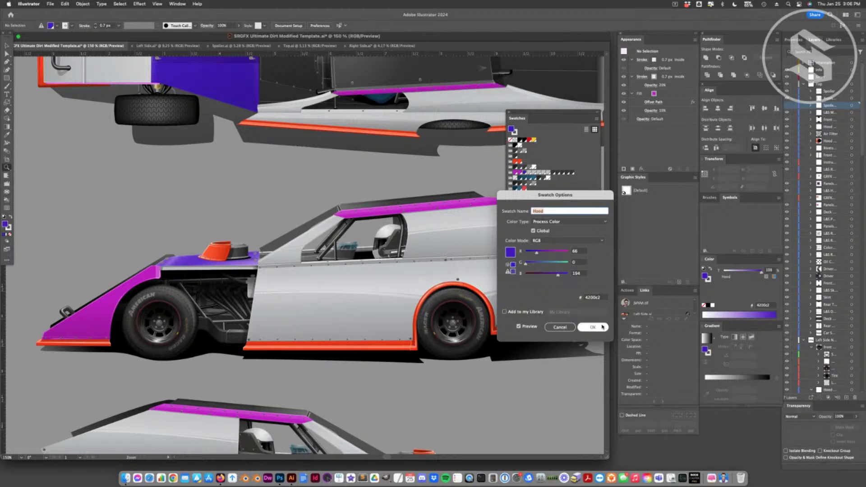
left_click(593, 327)
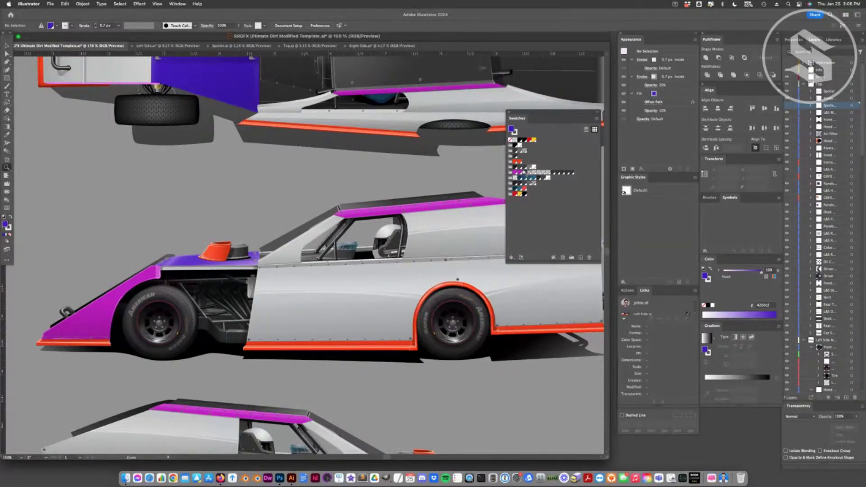
Undo the recolouring of the nose, hood and roof-side swatches.
key("super+z")
key("super+z")
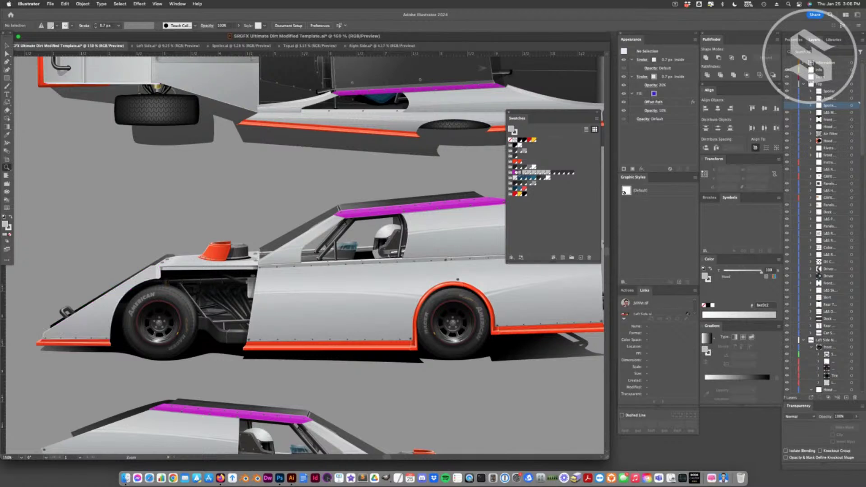
key("super+z")
Recolour the sail panels magenta by lowering the green value of the global Sail Panels swatch to 122 and finally to 0.
double_click(535, 173)
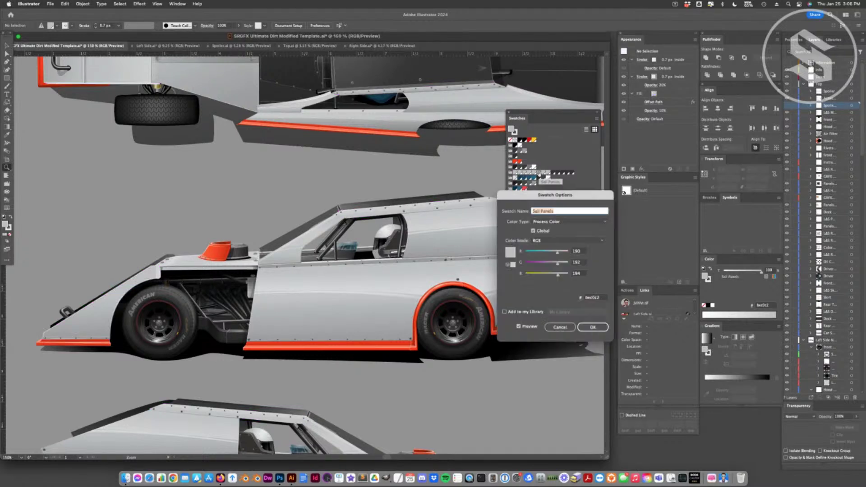
left_click_drag(558, 264, 546, 264)
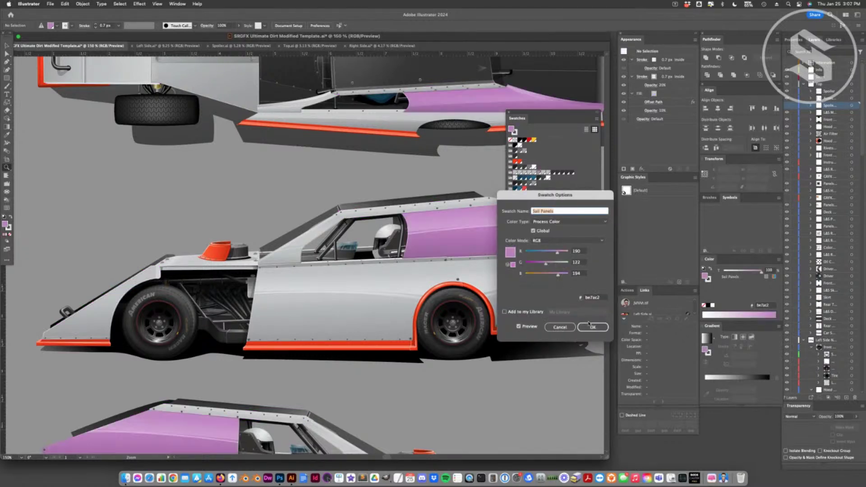
left_click(593, 327)
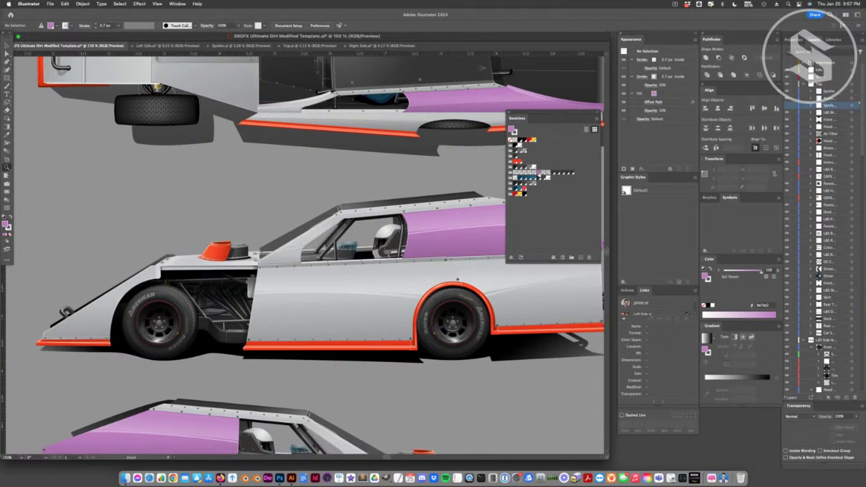
double_click(538, 173)
left_click_drag(546, 263, 526, 263)
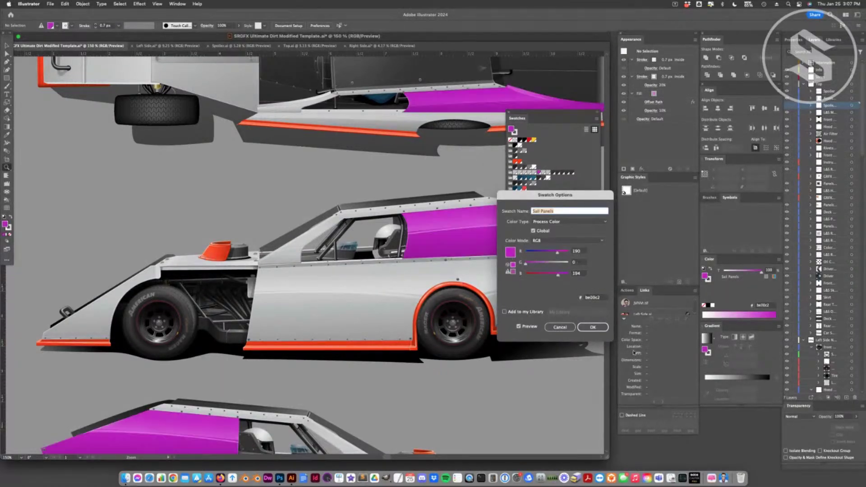
left_click(593, 327)
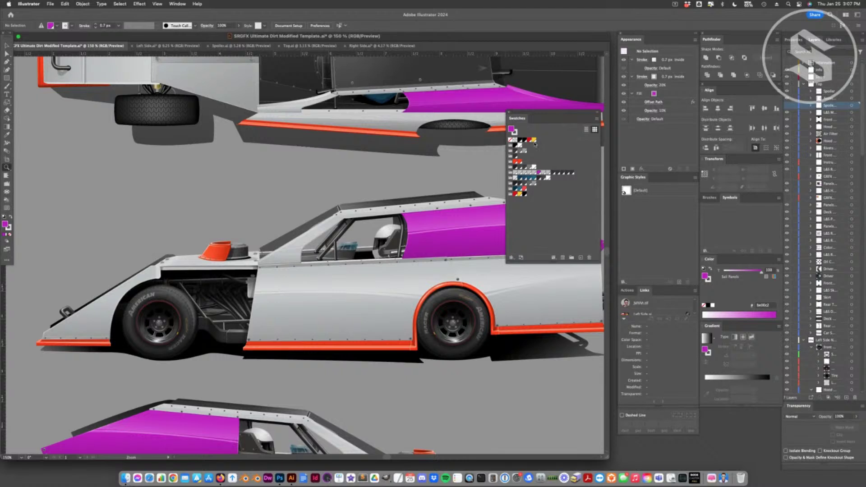
Replace the Sail Panels, Hood, Nose Sides and remaining body panel swatches with the yellow swatch to colour the whole body.
left_click(538, 174)
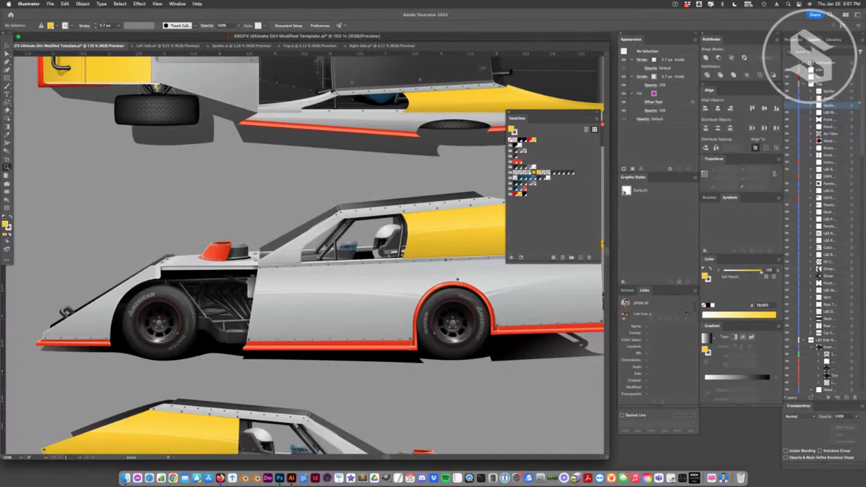
left_click(529, 174)
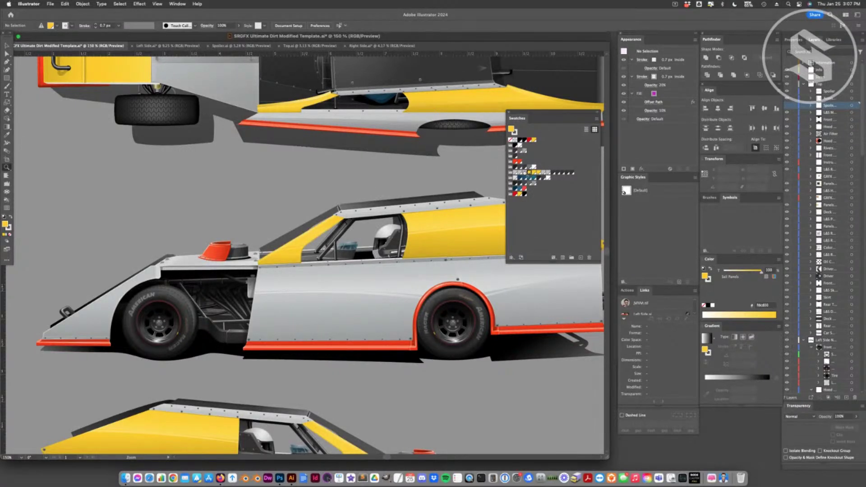
left_click(525, 173)
left_click(519, 173)
left_click(515, 173)
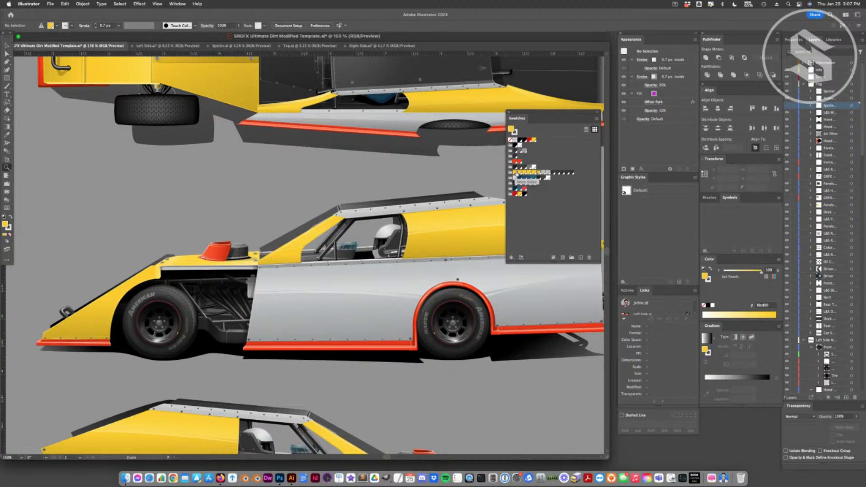
left_click(539, 172)
left_click(546, 173)
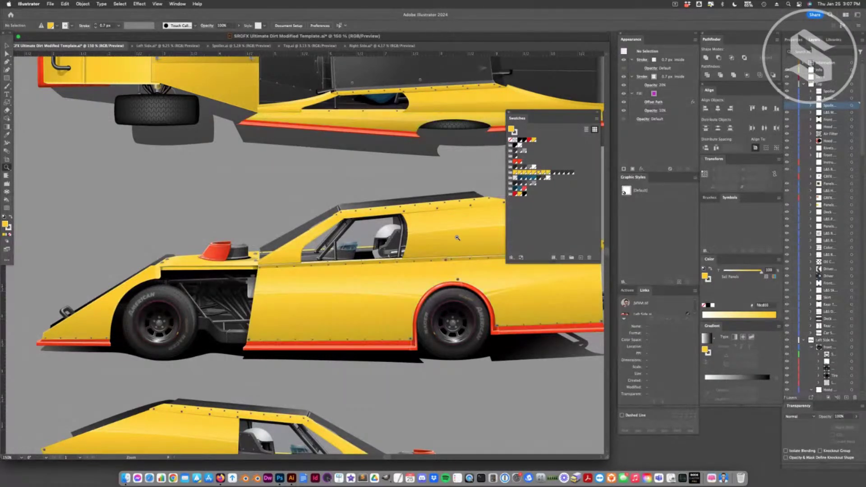
Recolour the spoiler fin red by setting the green value of the global Spoiler Fin swatch to 0.
key("super+0")
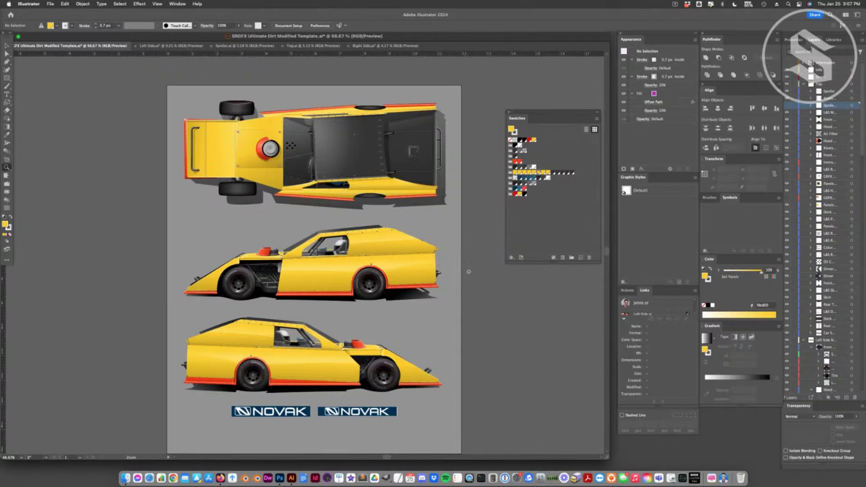
left_click(7, 45)
double_click(543, 172)
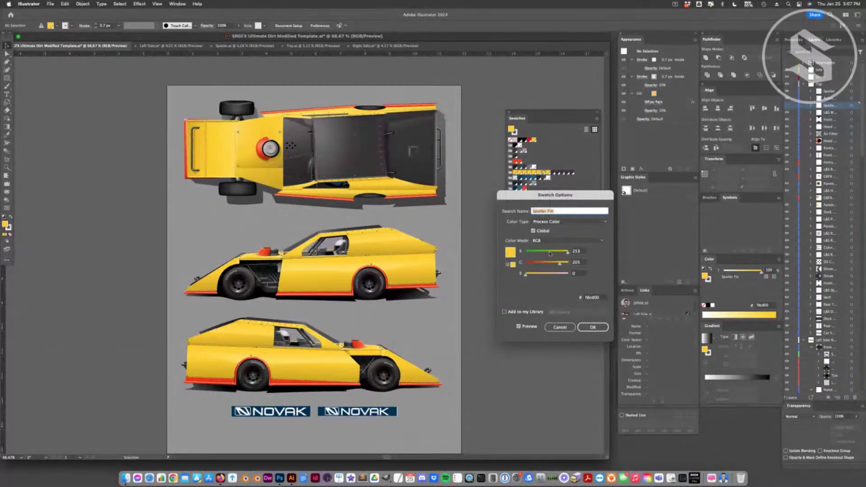
left_click_drag(559, 262, 526, 262)
left_click(593, 327)
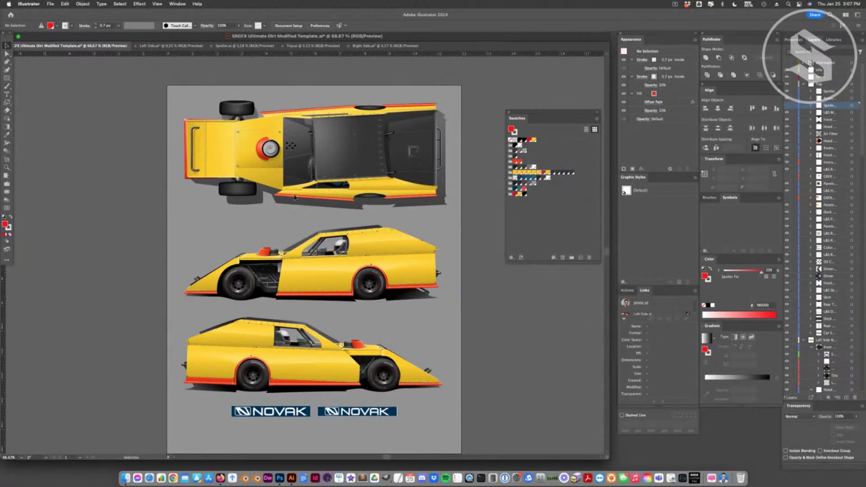
Try red sail panels by setting the Sail Panels swatch's green value to 0, and undo that change.
double_click(548, 172)
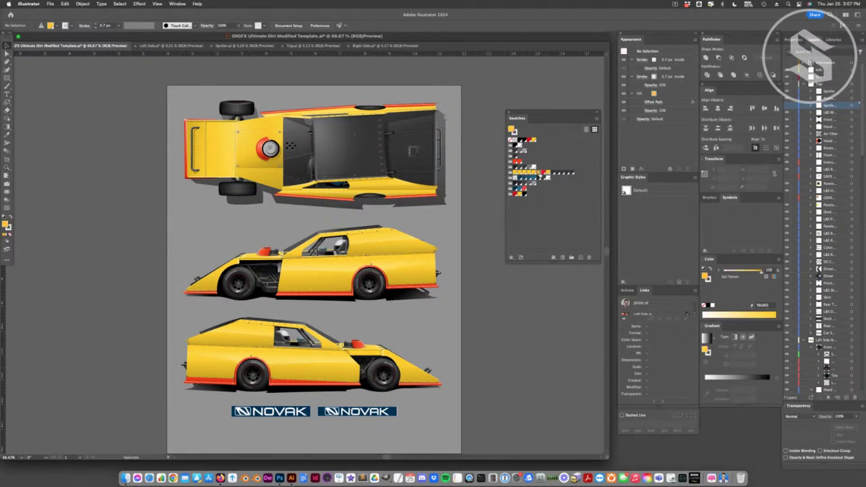
left_click_drag(559, 262, 525, 262)
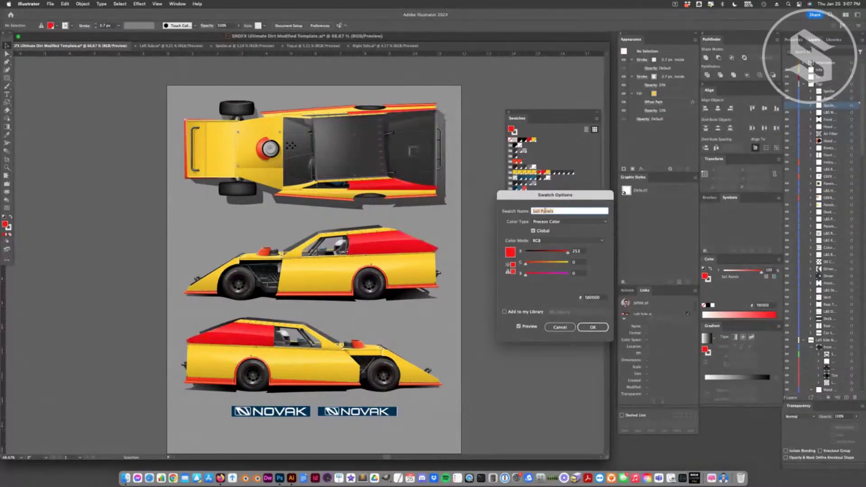
left_click(590, 327)
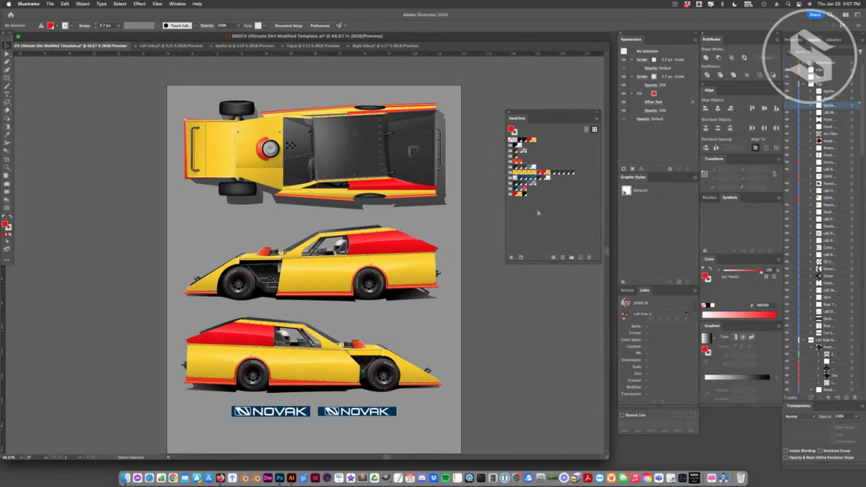
key("super+z")
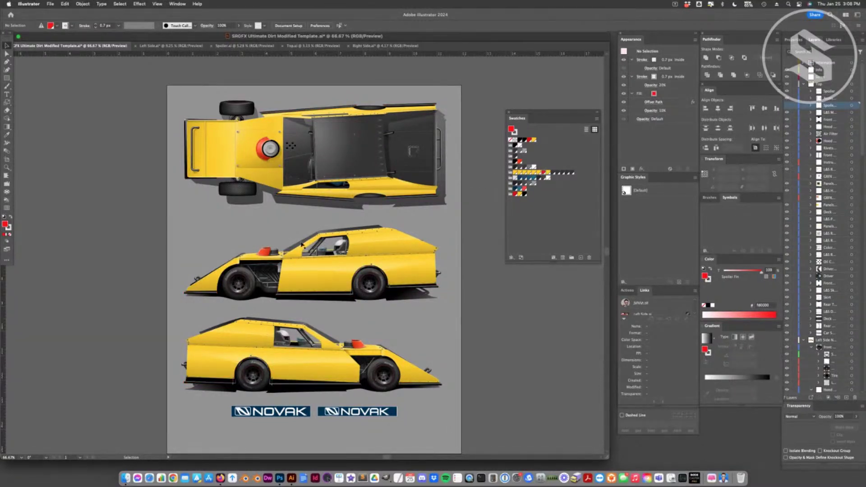
Switch the global Skirt swatch to Grayscale colour mode and set its black value to 100%.
double_click(515, 164)
left_click(557, 242)
left_click(548, 248)
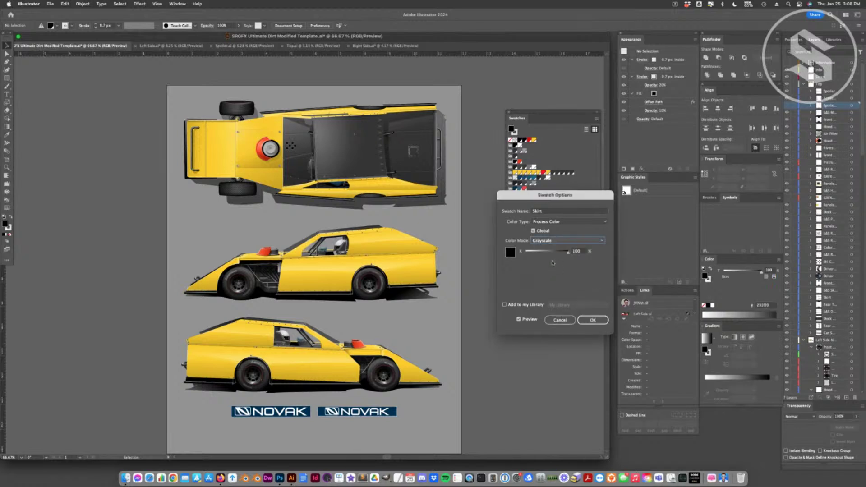
left_click(578, 251)
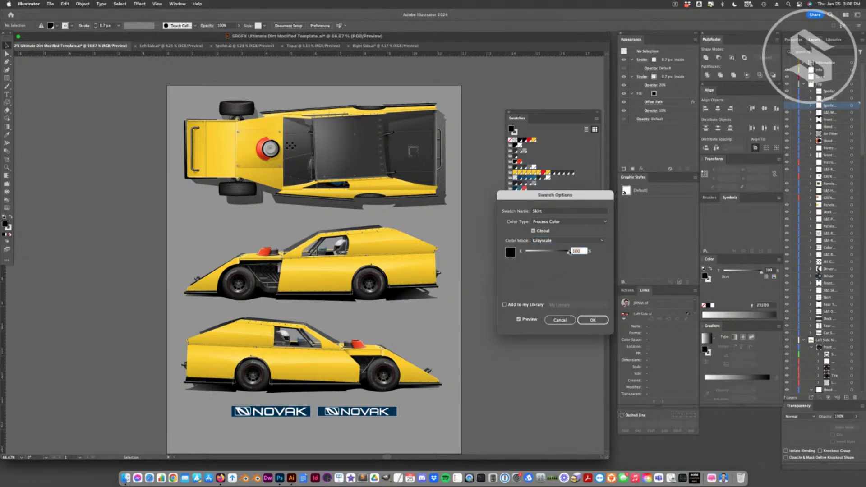
type("0100")
key("Return")
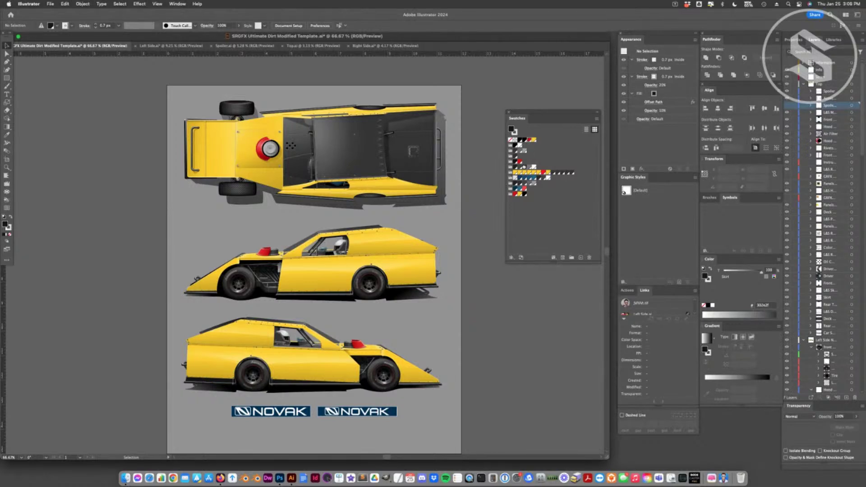
Preview the artwork without the panels, and darken the wheels by changing the global Wheel Color Red 1 swatch to a20000.
key("Tab")
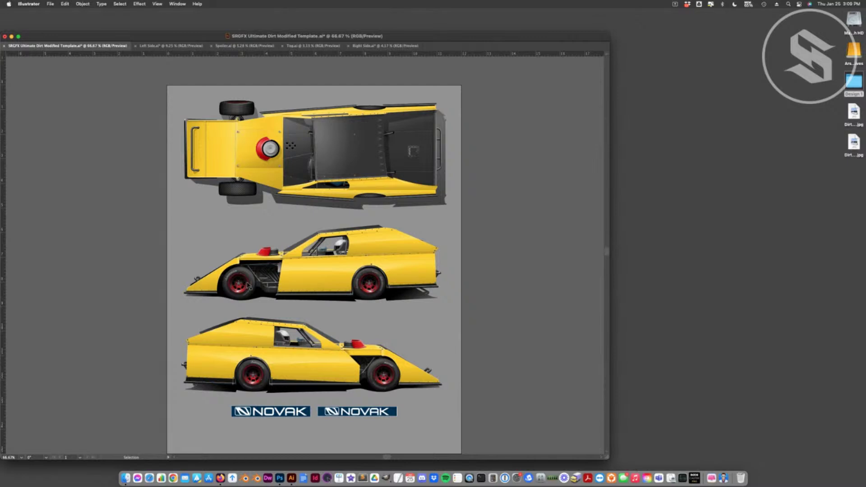
key("Tab")
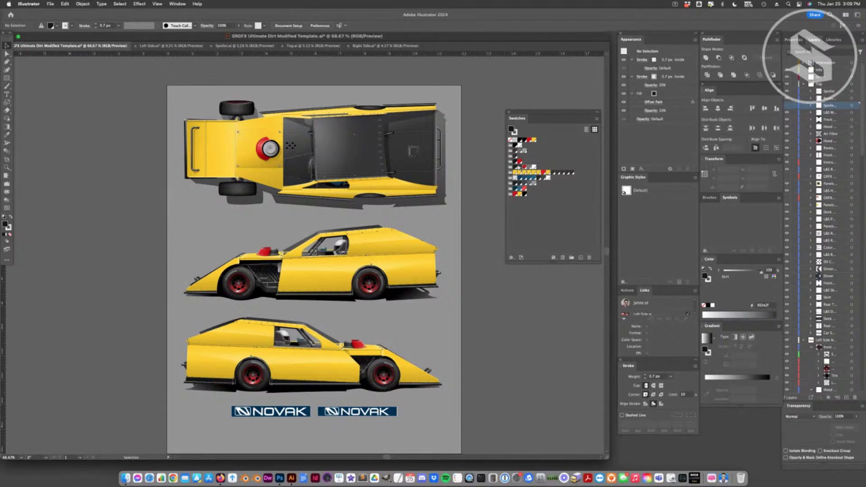
double_click(515, 161)
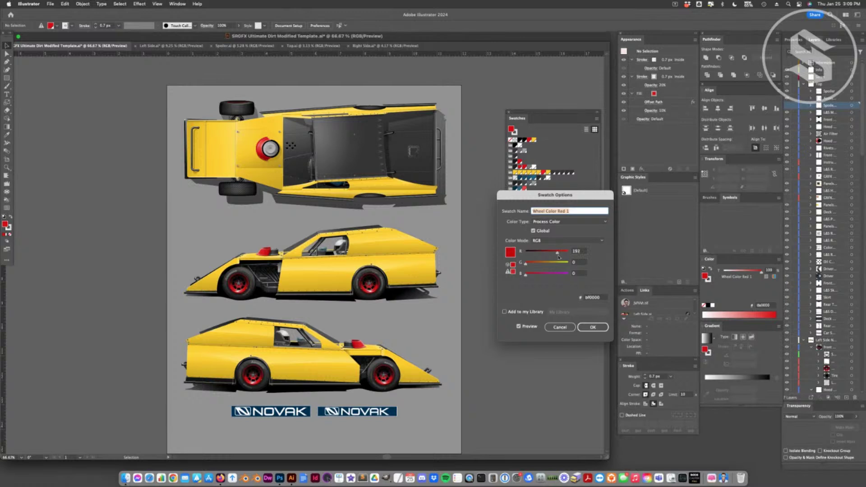
left_click(556, 251)
left_click_drag(556, 254, 553, 253)
left_click(581, 328)
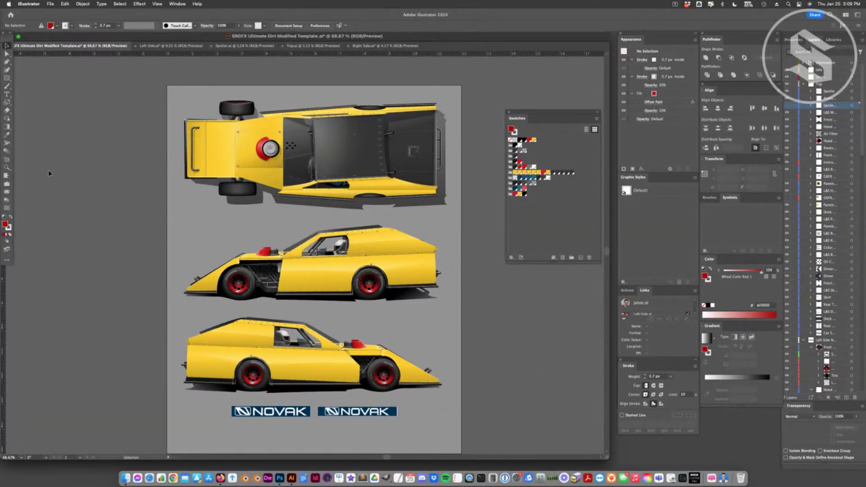
Darken the rear wheel's inner shading by setting the red value of the global Wheel Color Red 3 swatch to 117.
left_click(7, 168)
left_click(384, 293)
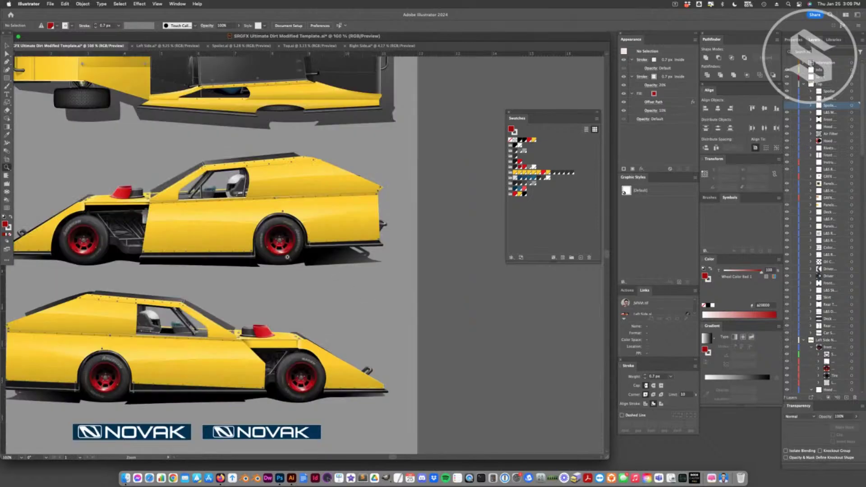
left_click(289, 257)
left_click(371, 292)
left_click(358, 277)
left_click(315, 254)
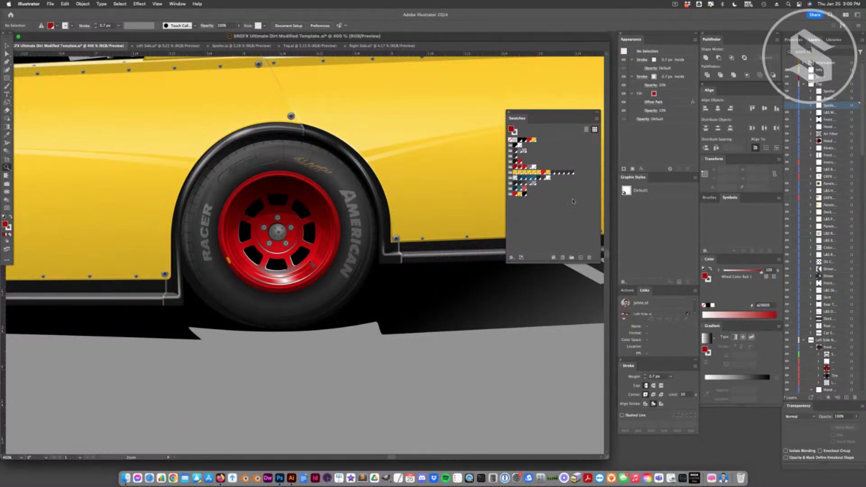
double_click(517, 167)
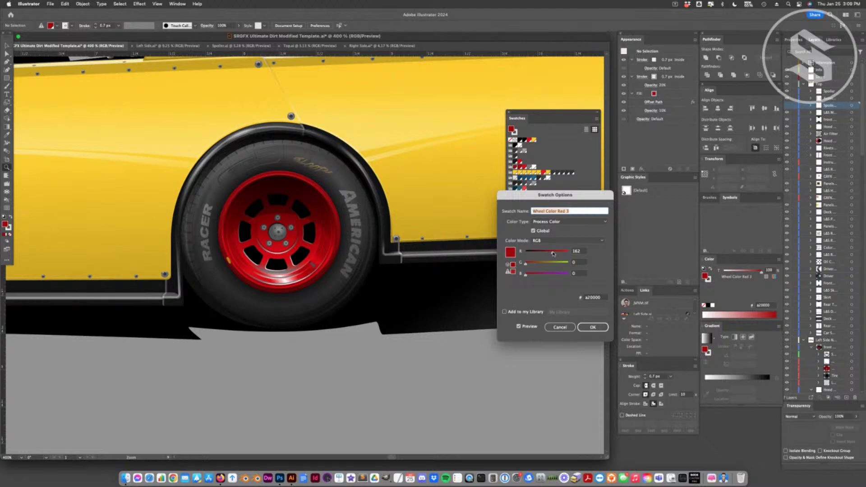
left_click_drag(553, 254, 545, 253)
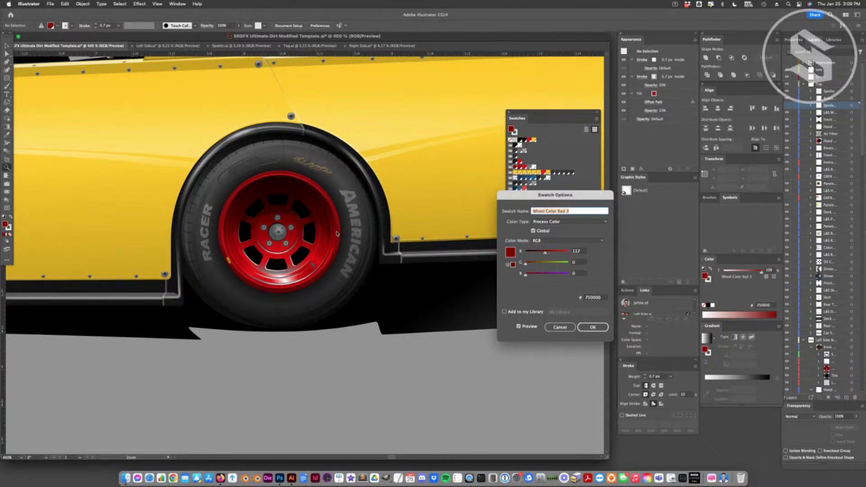
left_click(593, 327)
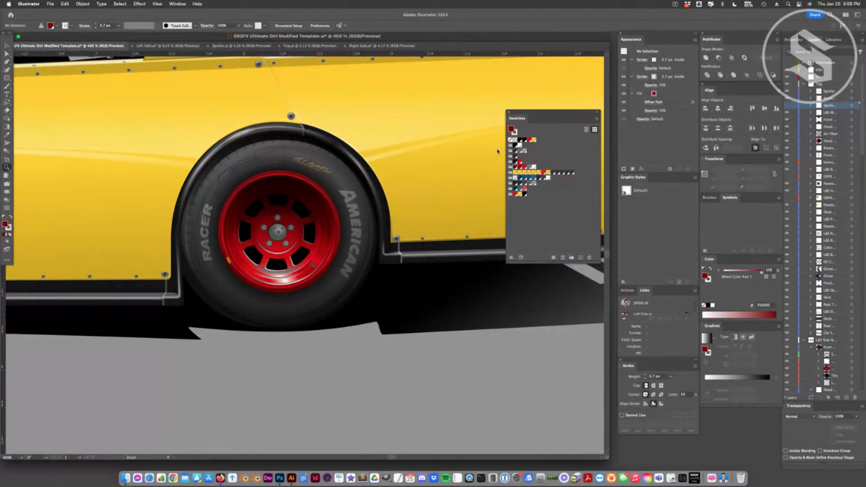
Brighten the wheel by setting the global C=0 M=78 Y=62 K=0 wheel swatch to ff0000.
left_click(528, 166)
double_click(529, 168)
left_click_drag(562, 251, 568, 251)
left_click(584, 328)
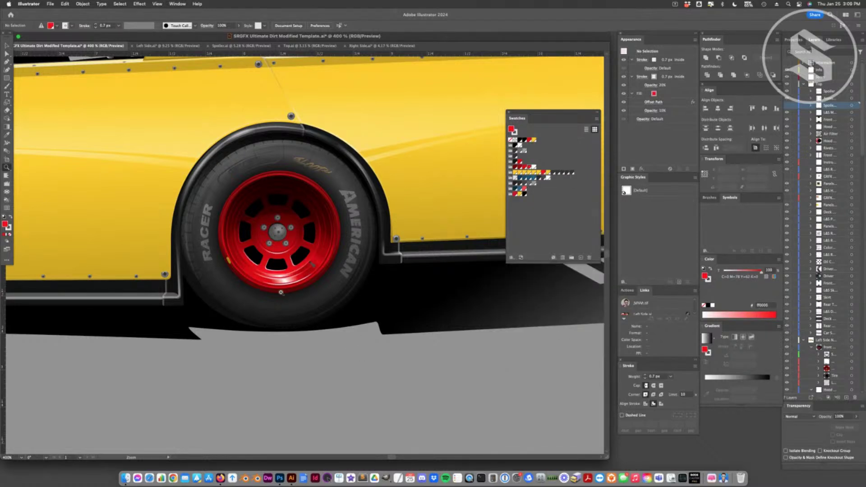
Set the global K=67 swatch used for the wheel highlights to an off-white colour.
left_click(6, 46)
double_click(534, 168)
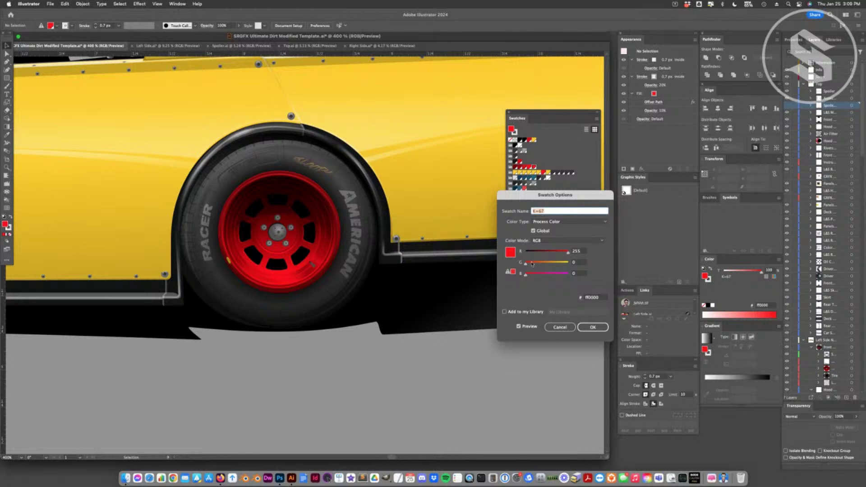
mouse_move(553, 267)
left_mouse_down()
mouse_move(565, 286)
mouse_move(568, 251)
mouse_move(566, 277)
mouse_move(566, 254)
mouse_move(565, 265)
left_mouse_up()
left_click(593, 327)
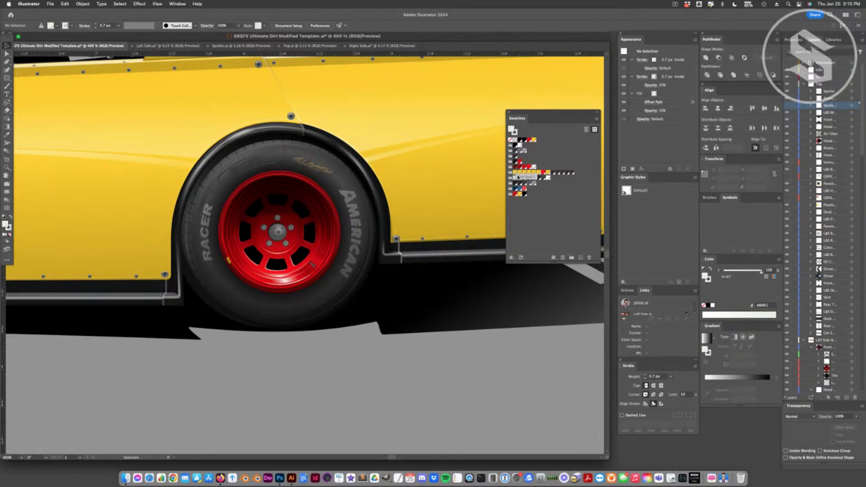
Try blue wheels by replacing the red wheel swatches with the blue swatches, and undo the replacements.
left_click(519, 177)
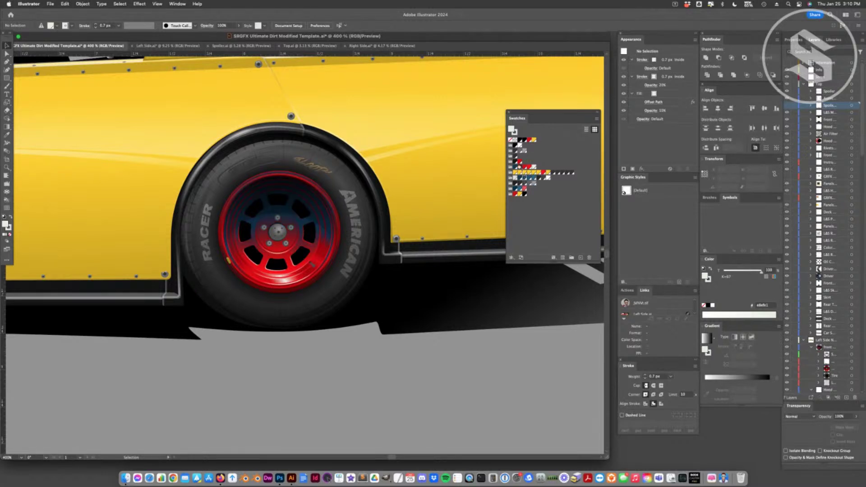
left_click(528, 182)
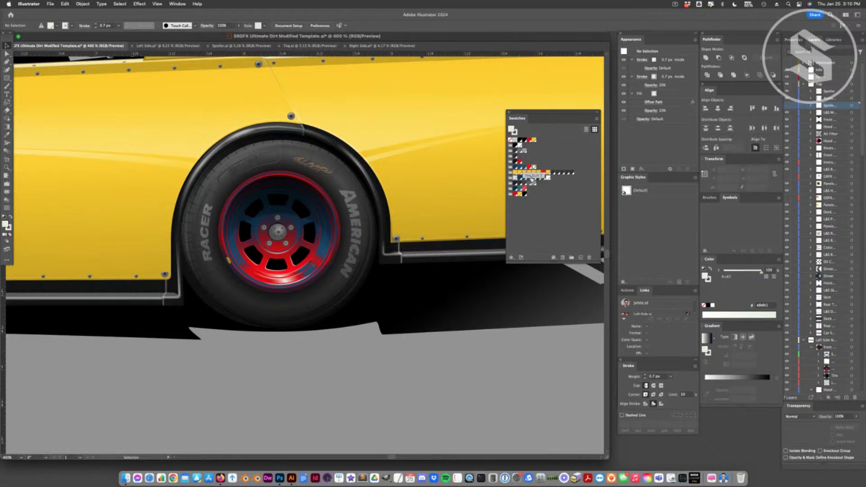
left_click(527, 166)
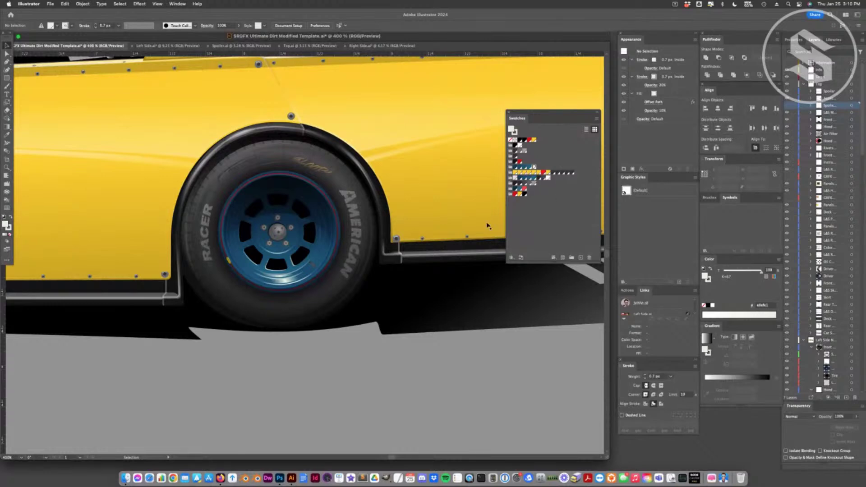
key("a")
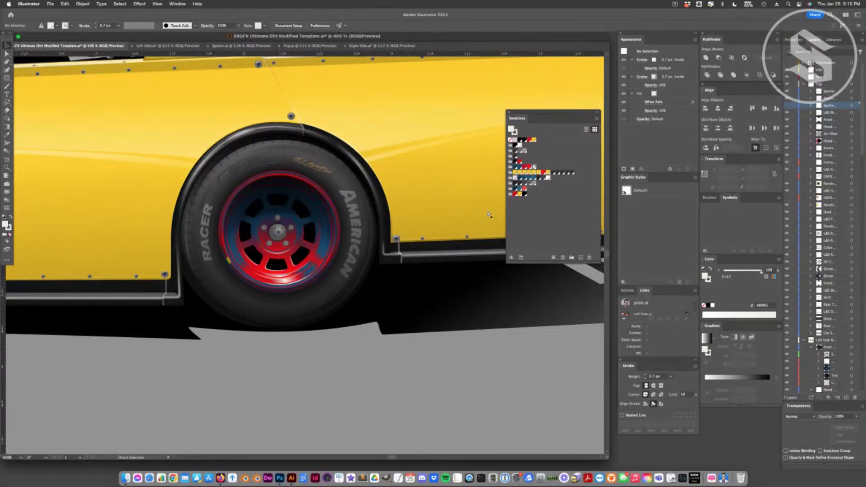
key("v")
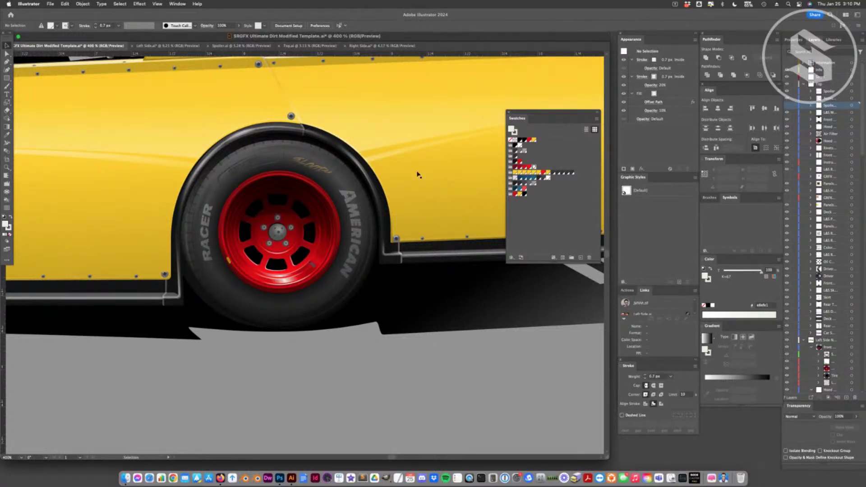
Recolour the roll cage green by raising the green value of the global Roll Cage Color swatch to about 190.
key("super+minus")
key("super+minus")
key("super+minus")
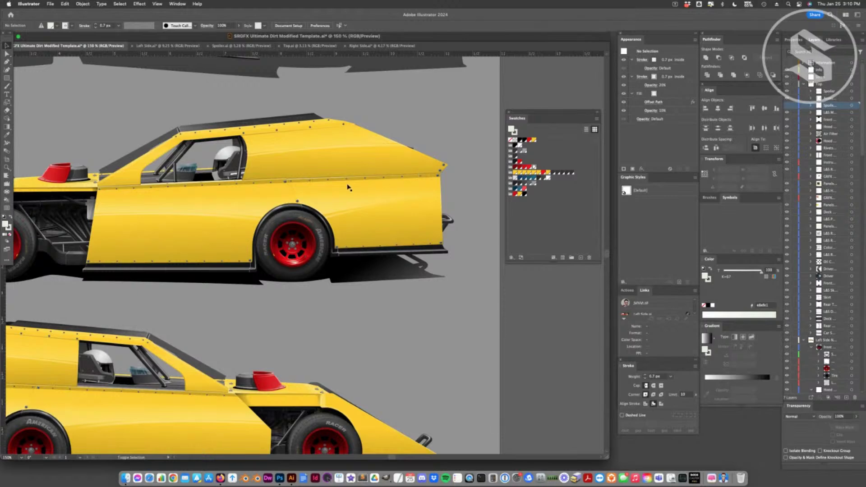
scroll(347, 186, "left", 3)
left_click(7, 168)
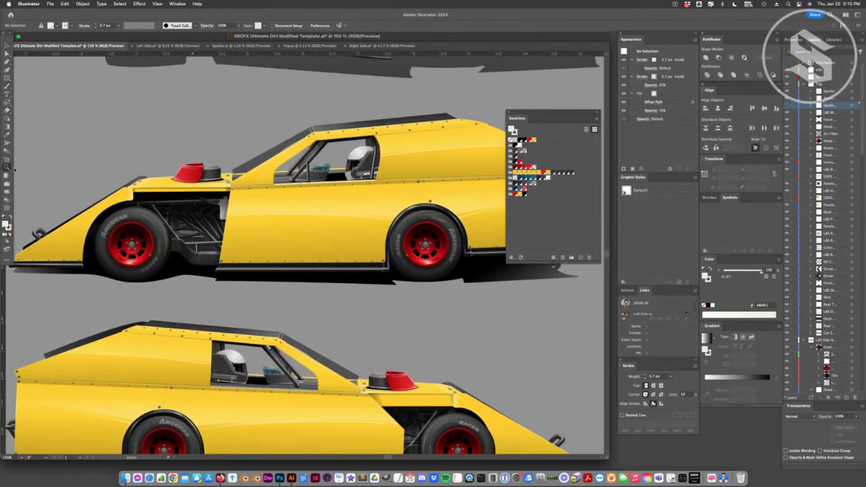
left_click(334, 165)
left_click(253, 185)
left_click(141, 211)
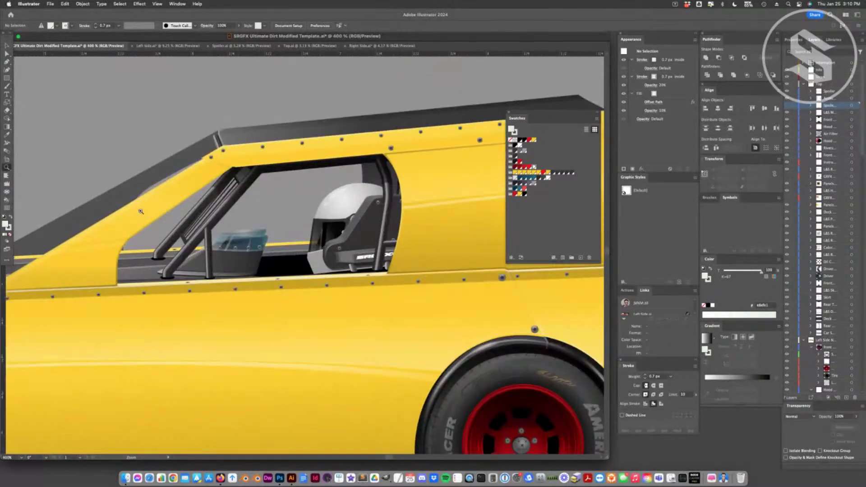
left_click(7, 46)
double_click(516, 164)
left_click_drag(527, 261, 558, 262)
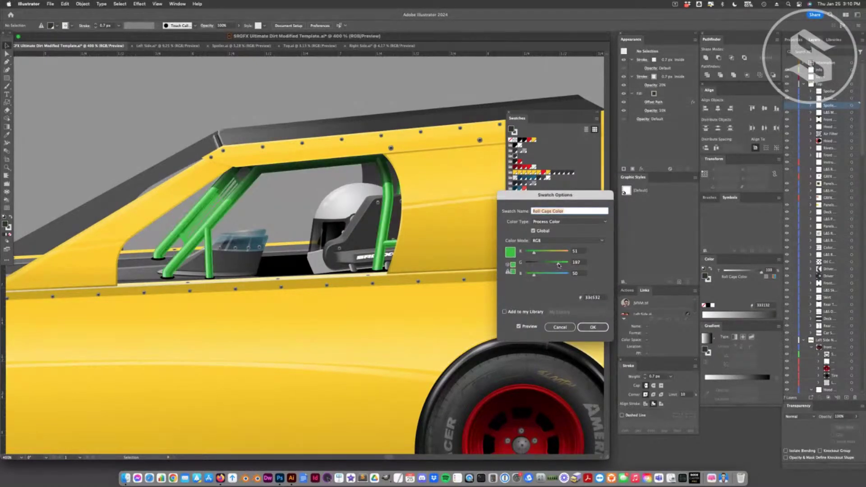
left_click(593, 327)
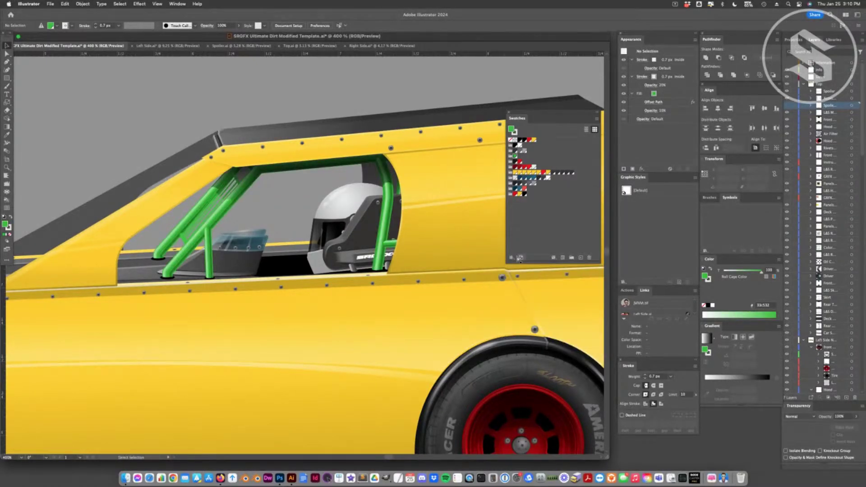
Check the roll cage colour in the top and side views, and change the global Roll Cage Color swatch to red da0000.
key("super+1")
scroll(456, 302, "down", 4)
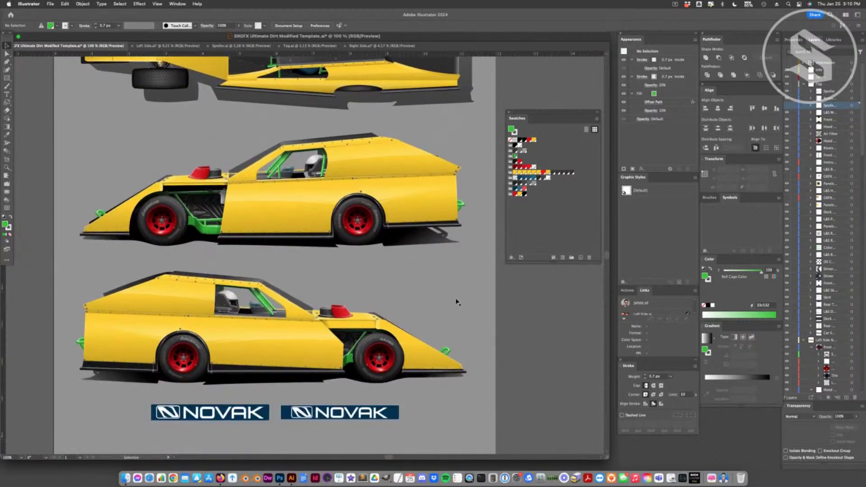
scroll(457, 302, "up", 9)
scroll(457, 302, "down", 1)
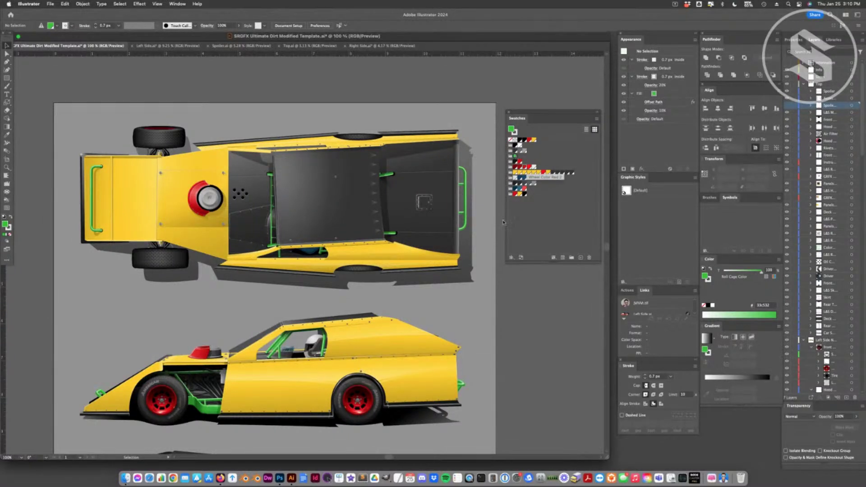
key("super+z")
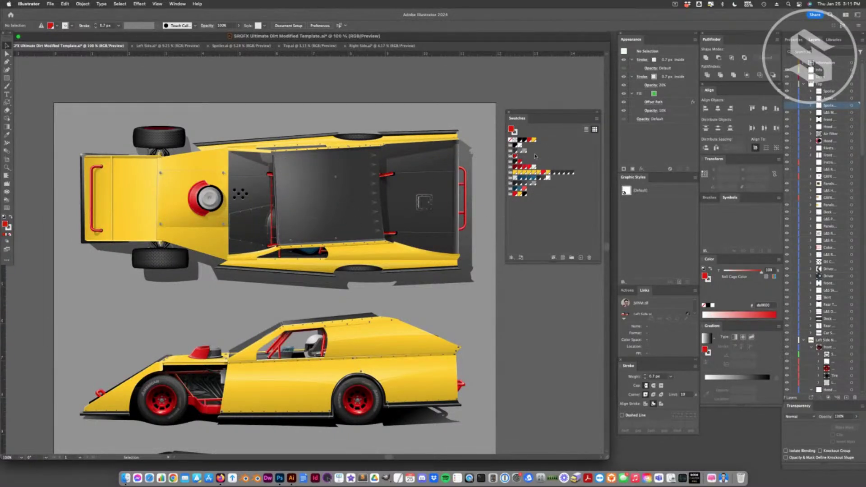
Try a yellow-green roll cage by setting the Roll Cage Color swatch's green value to 255, and undo that change.
double_click(515, 156)
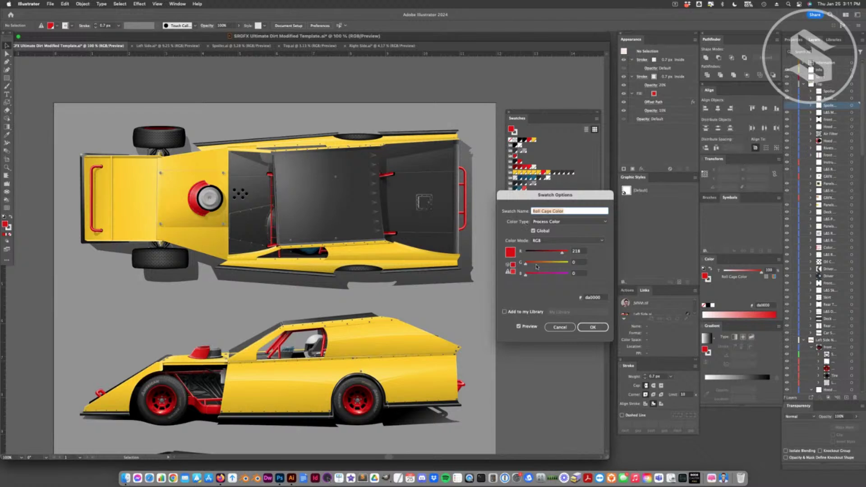
left_click_drag(526, 263, 567, 263)
left_click(588, 327)
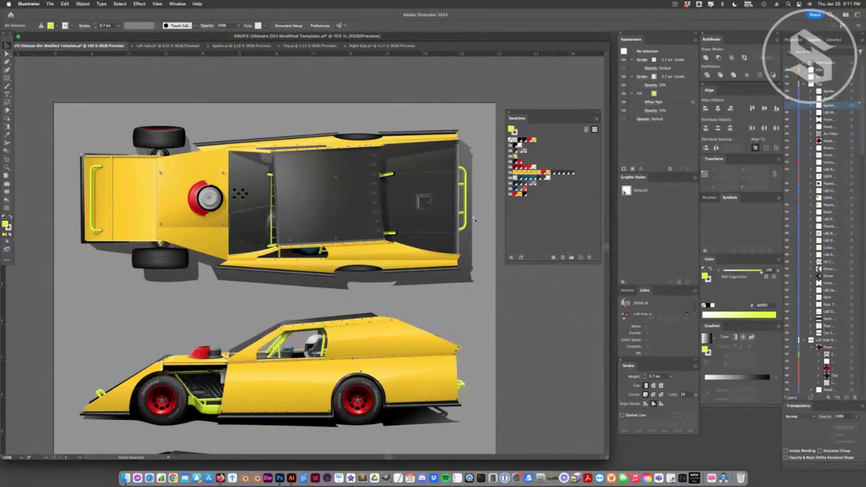
key("super+z")
Recolour the rivets along the car's body seams red through the global rivet colour swatches.
scroll(379, 255, "down", 5)
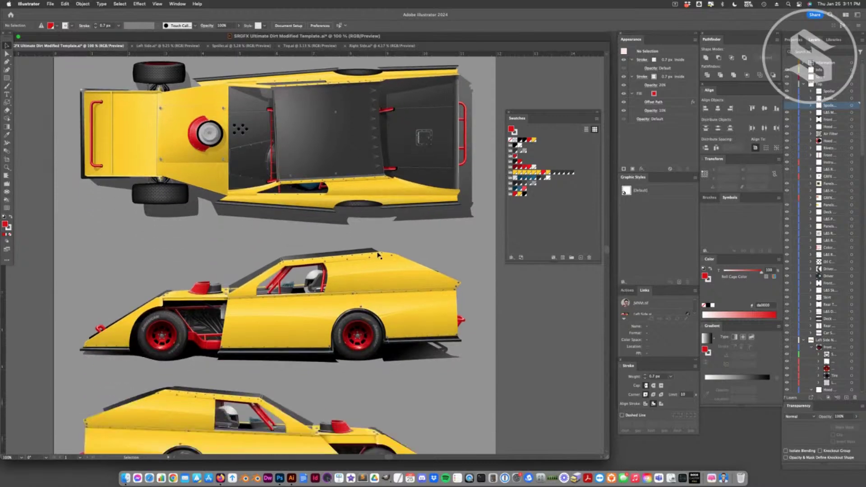
left_click(7, 167)
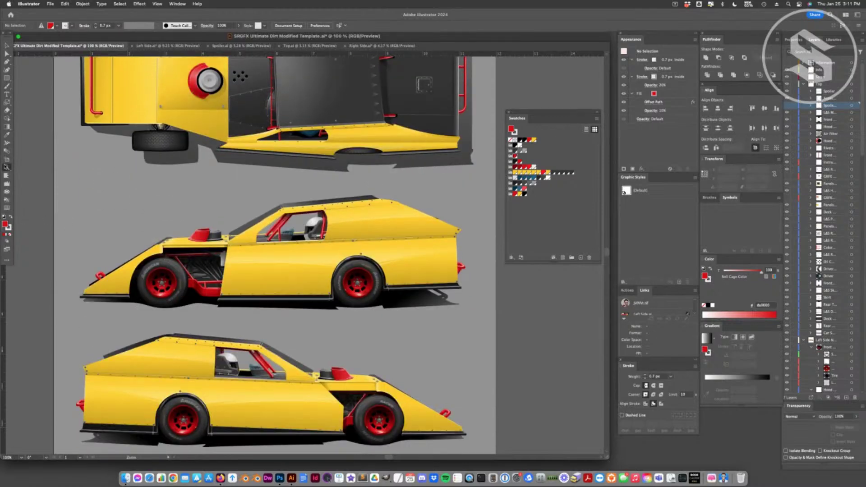
left_click(368, 249)
left_click(311, 269)
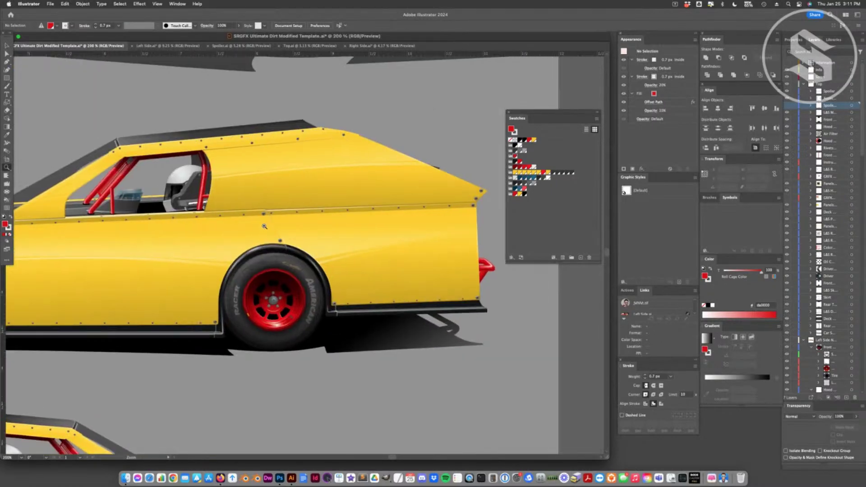
left_click(6, 45)
scroll(284, 192, "up", 2)
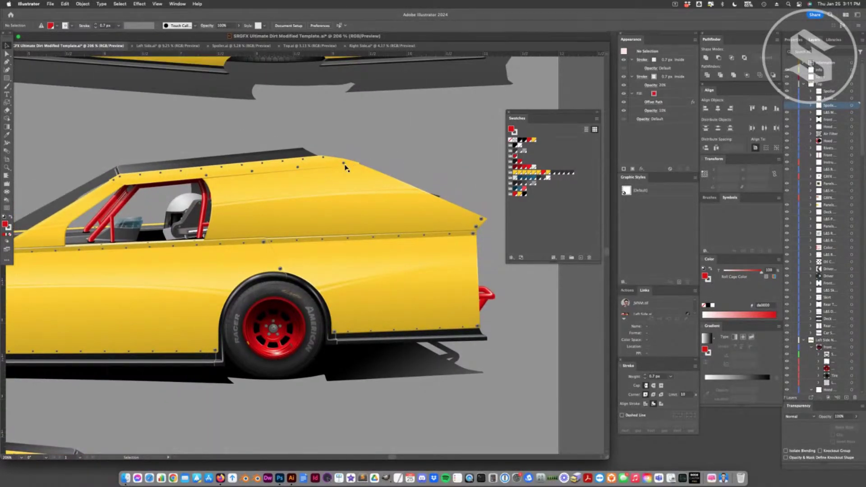
left_click(7, 168)
left_click(313, 247)
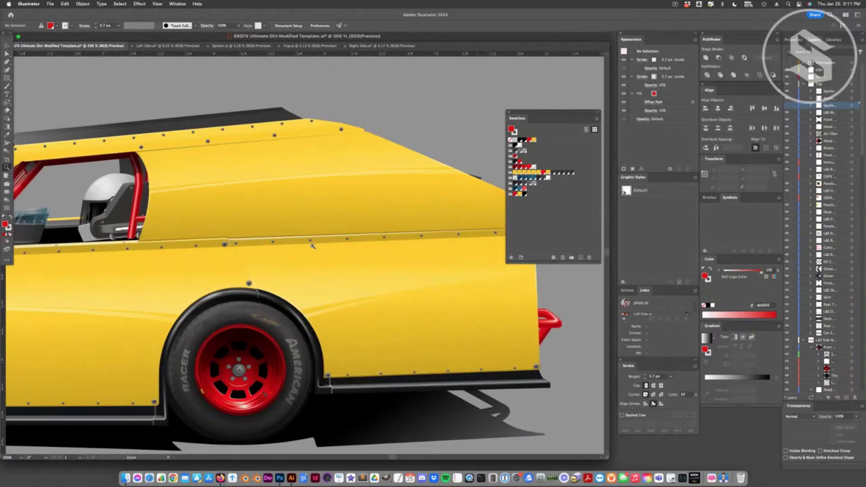
left_click(313, 246)
left_click(296, 252)
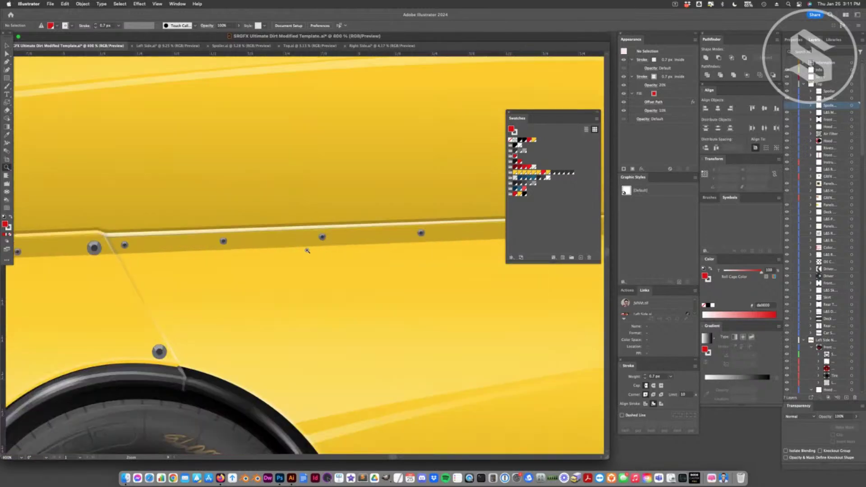
left_click(7, 45)
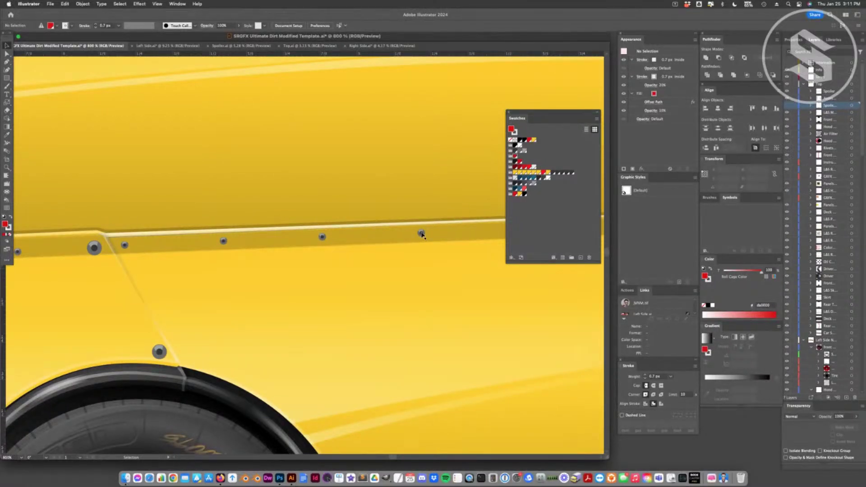
left_click(519, 157)
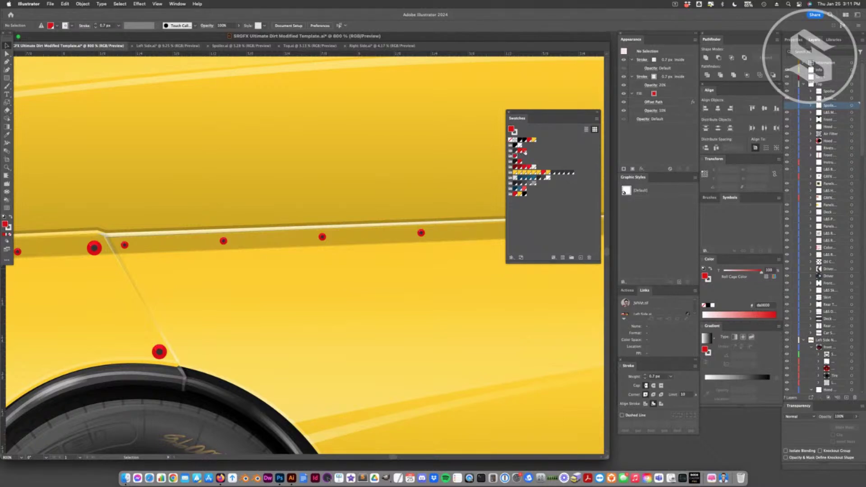
Set the global Rivet Color 2 swatch to orange ff7224, and select the row of rivets along the body seam.
left_click(515, 155)
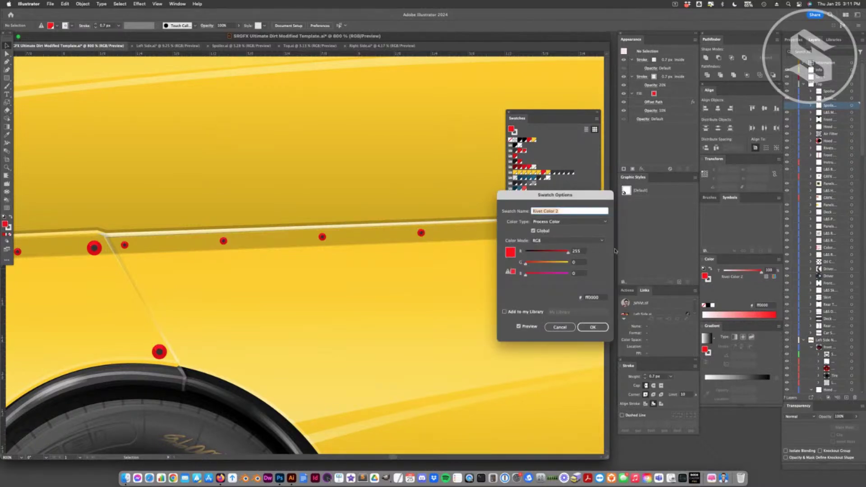
left_click_drag(525, 264, 545, 267)
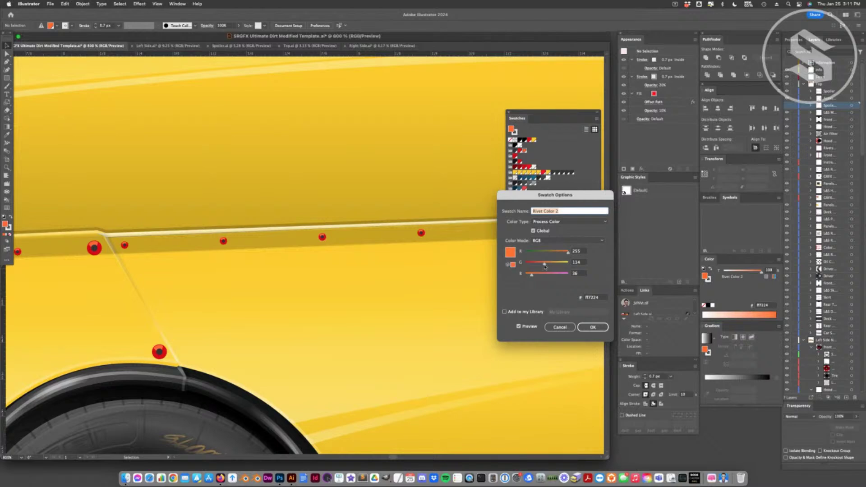
left_click(593, 327)
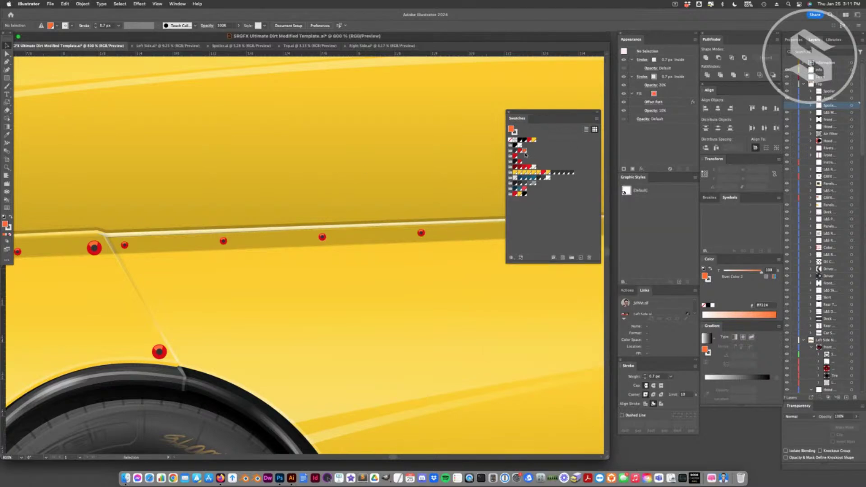
left_click(421, 233)
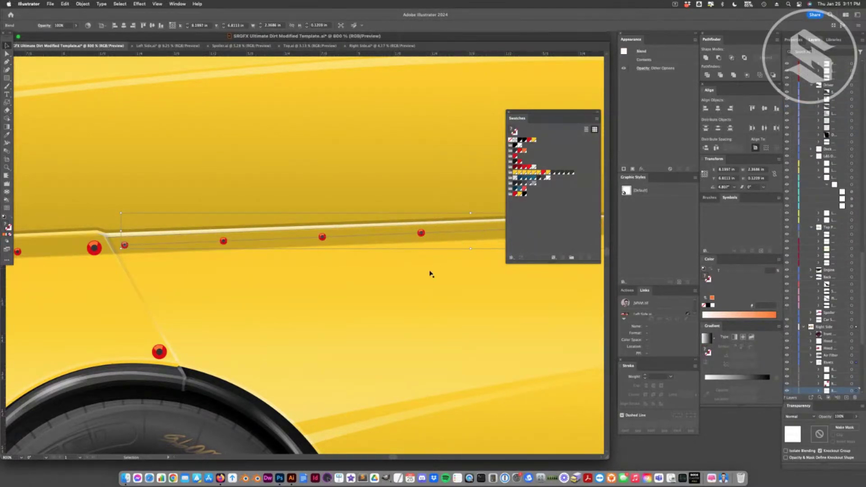
Isolate the rivet above the rear wheel arch and lower the tint of its Rivet Color fill to 45%.
left_click(163, 356)
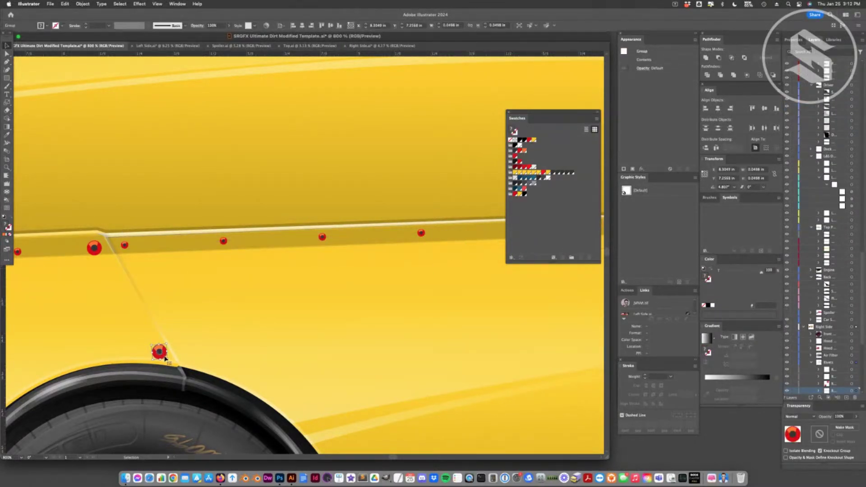
double_click(164, 356)
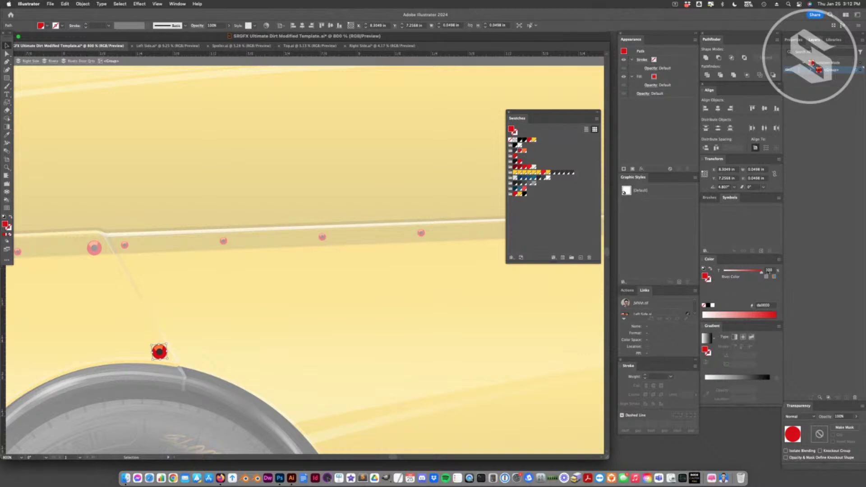
left_click_drag(762, 272, 740, 273)
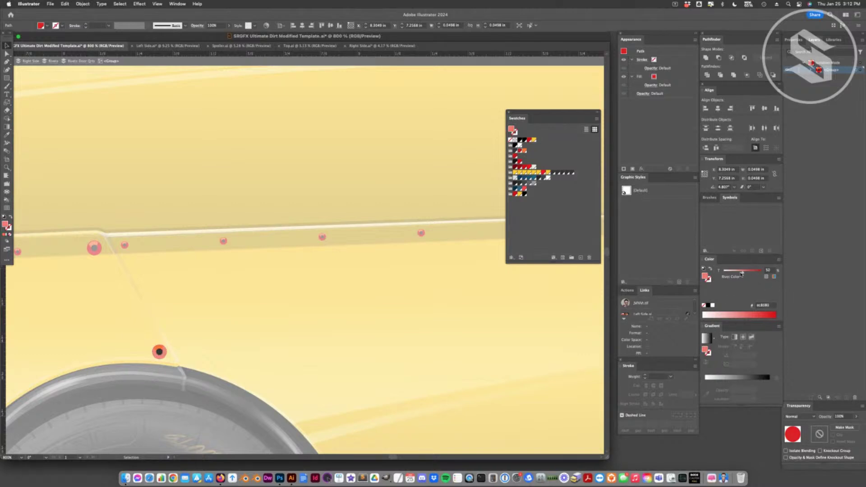
left_click(368, 317)
left_click(234, 60)
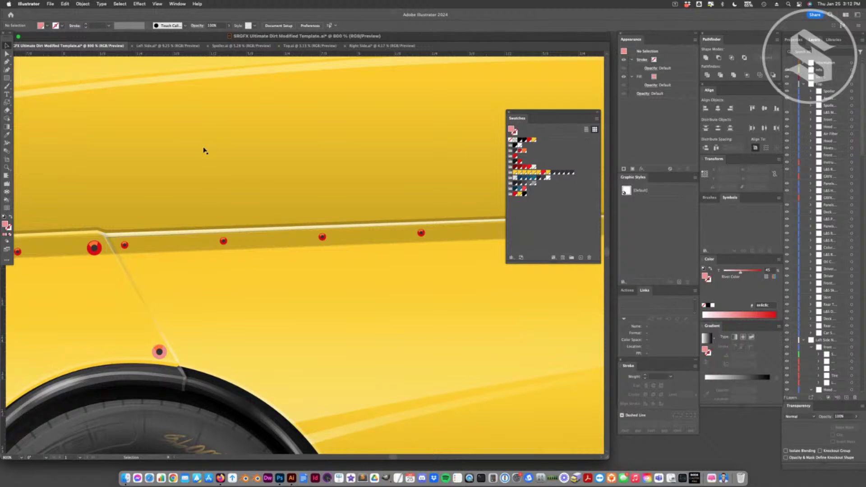
Try recolouring the rivets with a blue swatch, and undo that change and the rivet's tint reduction.
key("a")
left_click(163, 357)
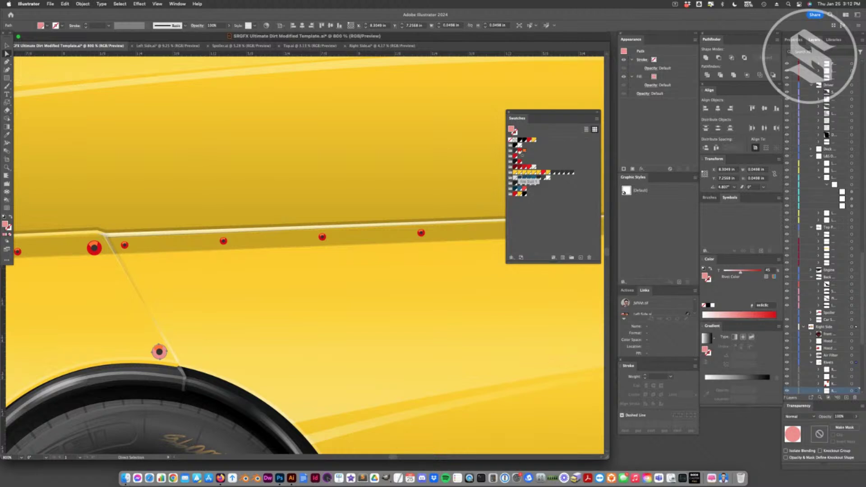
left_click(519, 178)
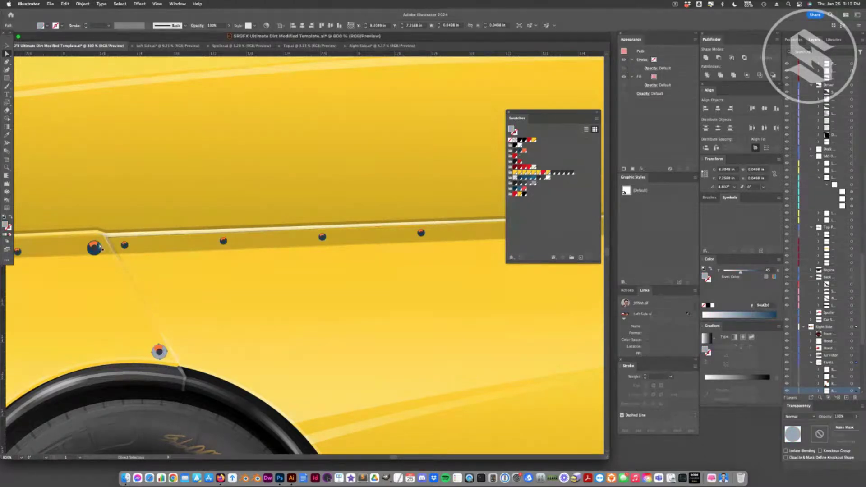
key("v")
key("super+z")
double_click(459, 257)
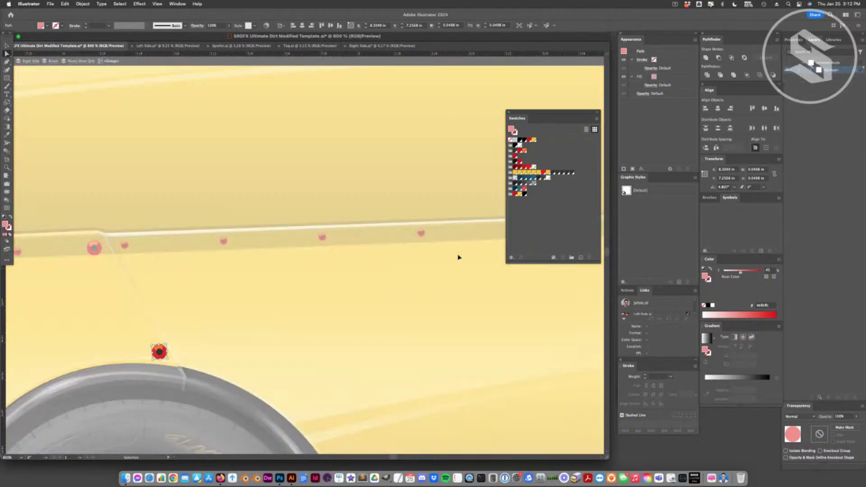
key("super+z")
left_click(363, 64)
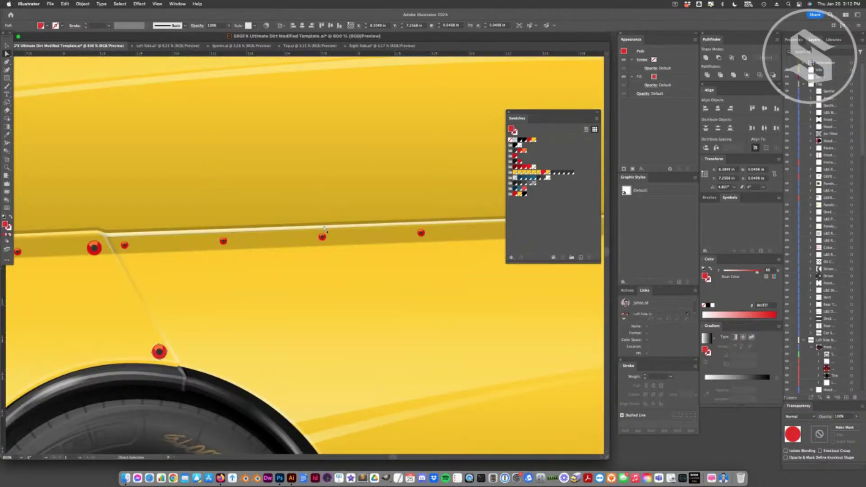
Try adding the selected rivet's red fill as a new swatch, and undo the addition.
scroll(385, 251, "down", 3)
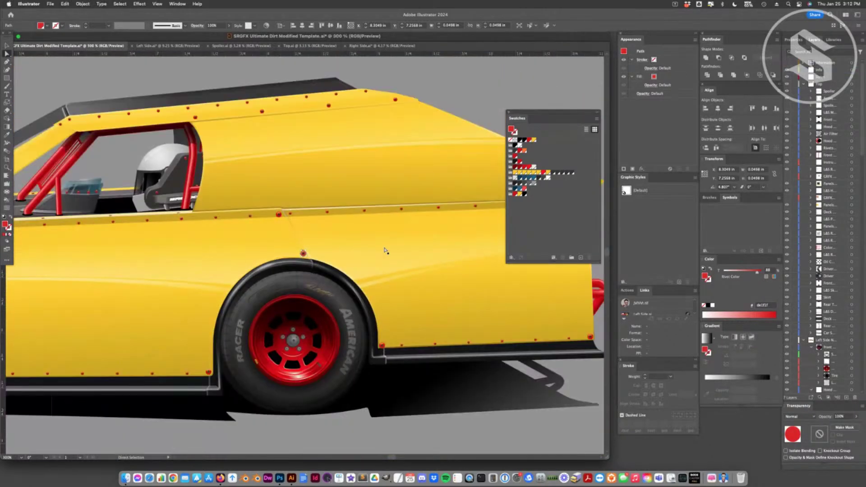
scroll(392, 235, "up", 1)
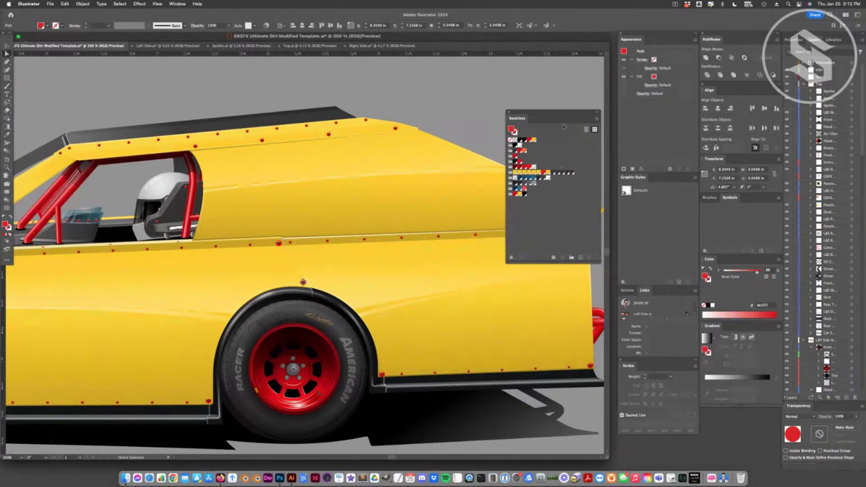
left_click(598, 118)
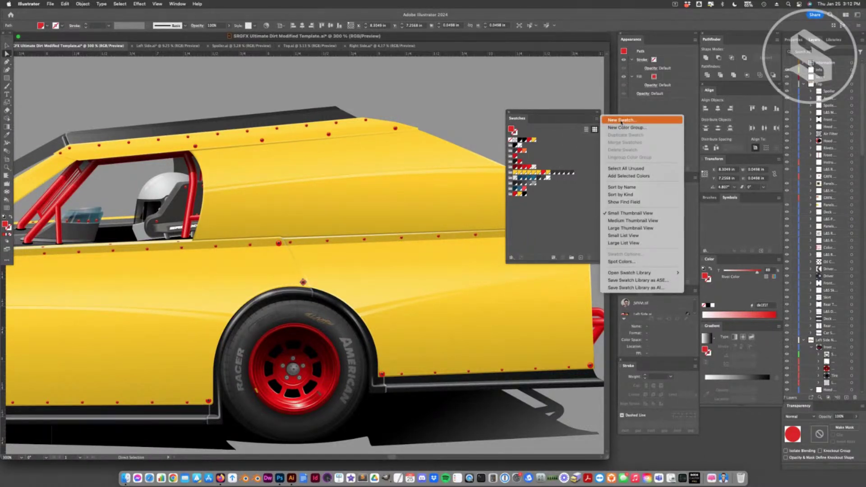
left_click(621, 121)
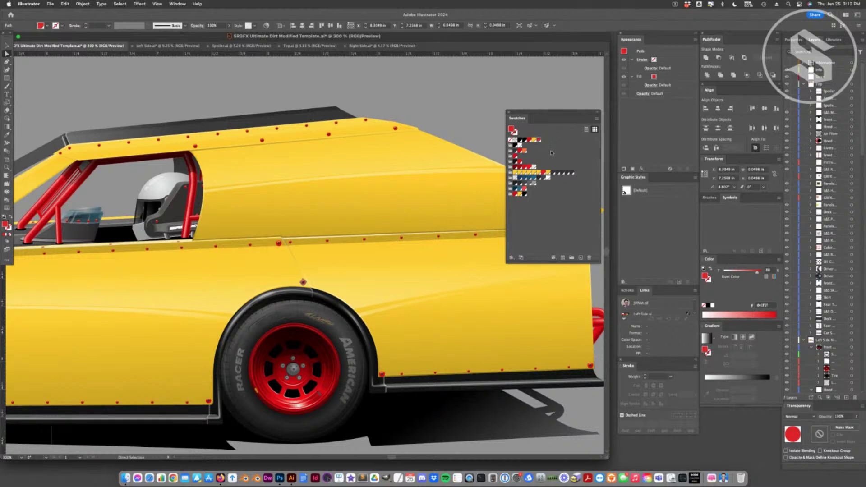
key("super+z")
double_click(5, 224)
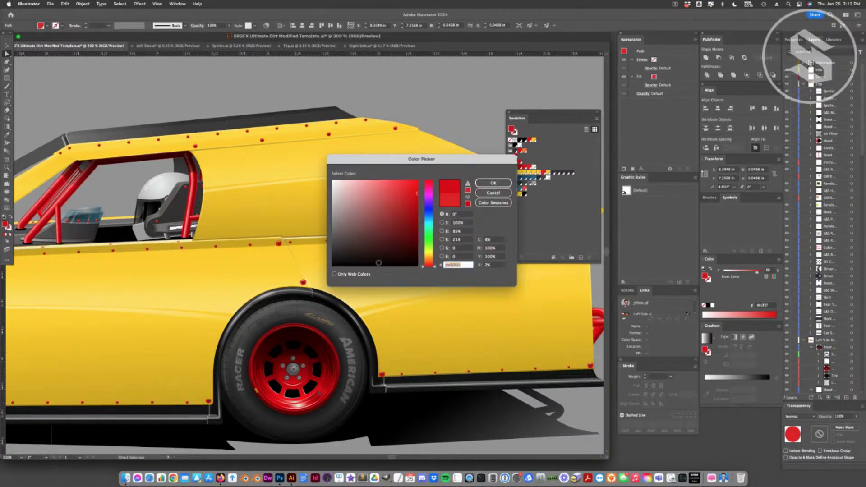
left_click(458, 264)
type("00d8cd")
key("super+a")
type("00e2d6")
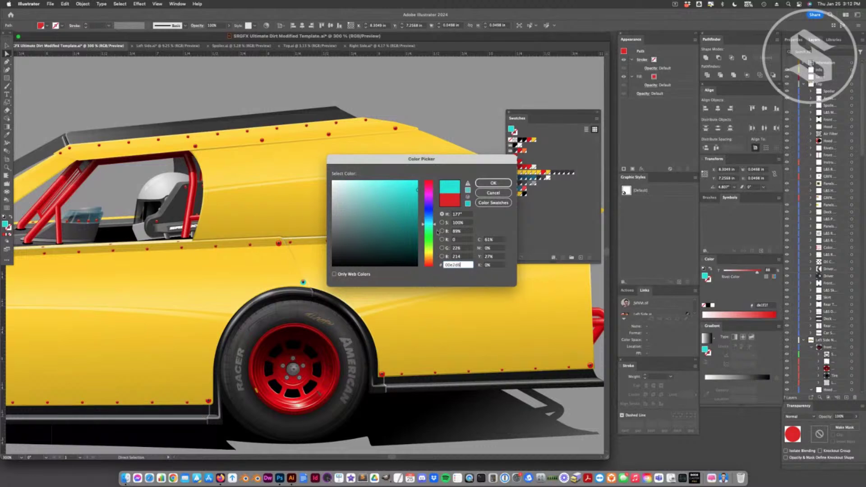
left_click(493, 193)
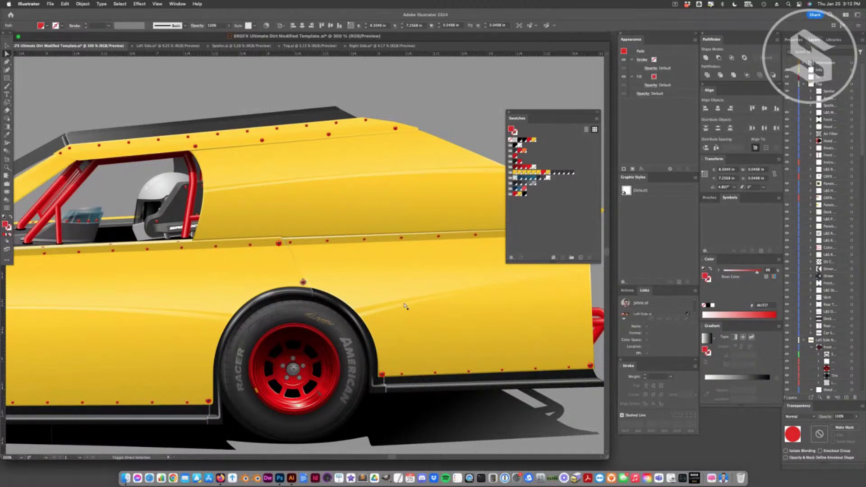
Deselect the rivet and set the current fill colour to green 1bd800.
scroll(406, 306, "right", 5)
left_click(487, 319)
scroll(488, 321, "left", 5)
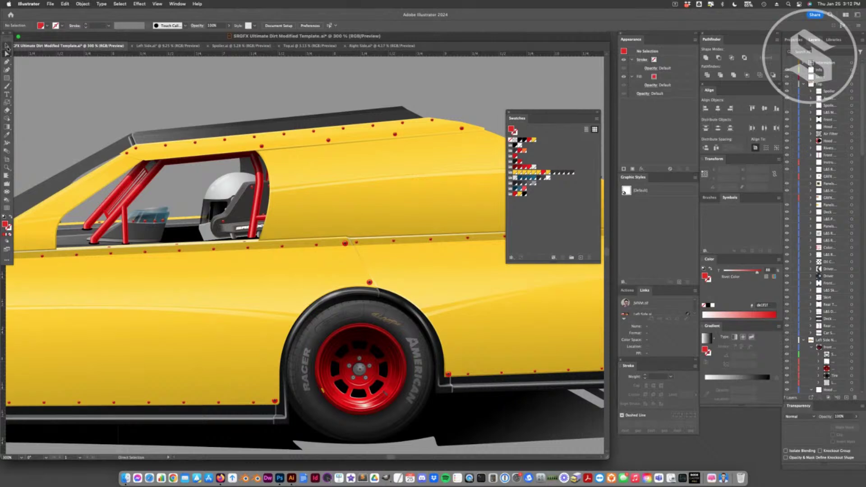
left_click(7, 45)
double_click(6, 224)
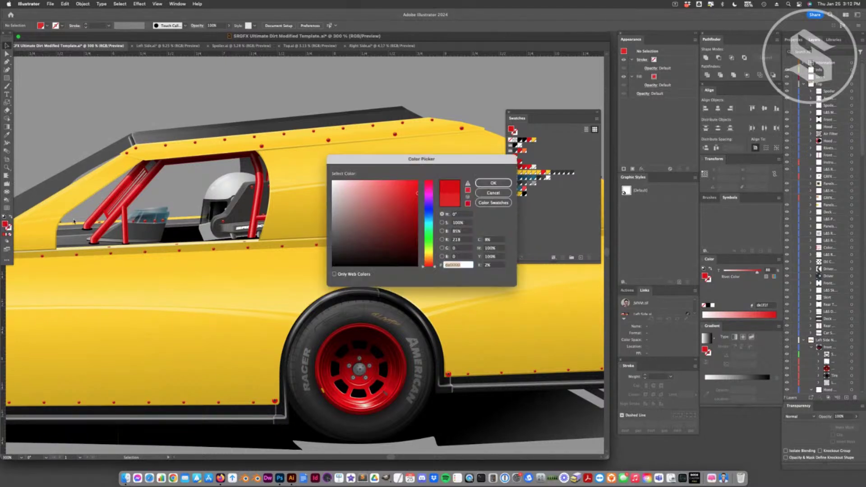
left_click(431, 220)
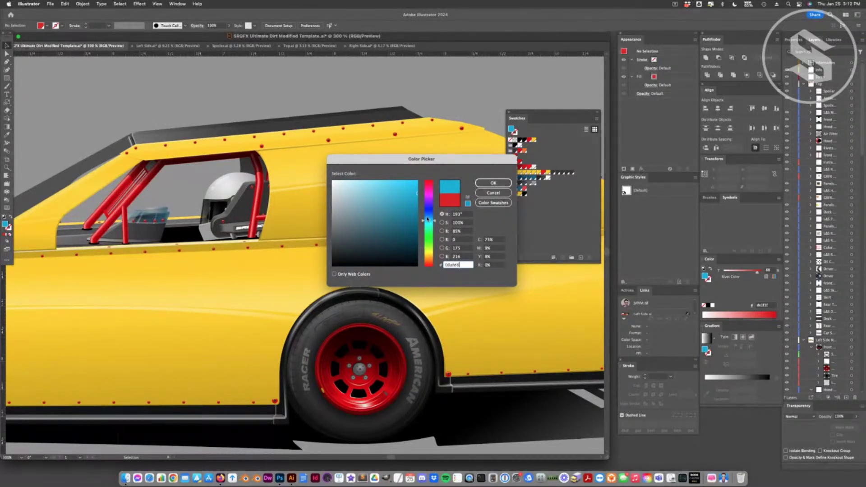
left_click(429, 240)
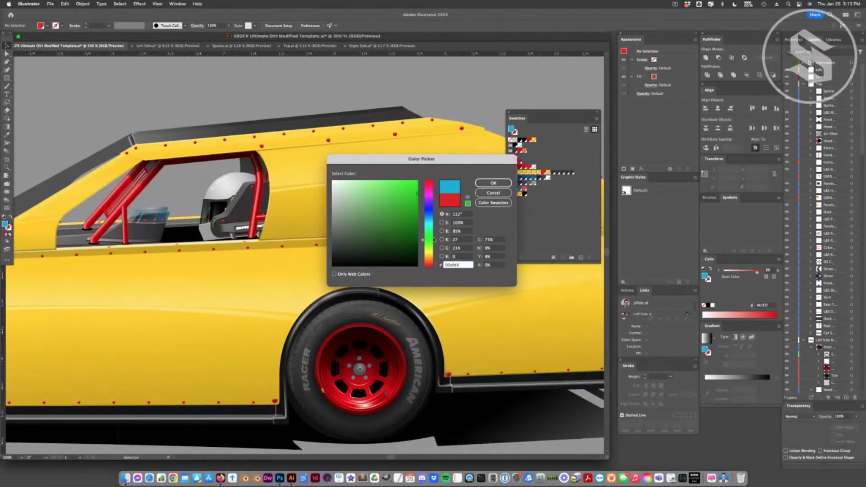
left_click(493, 183)
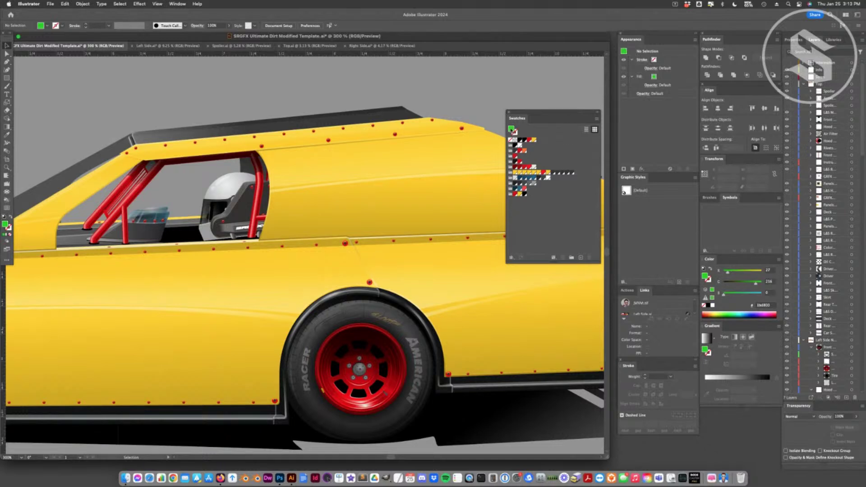
Add the green fill colour to the swatches and make the new swatch global.
left_click_drag(511, 130, 540, 154)
double_click(538, 140)
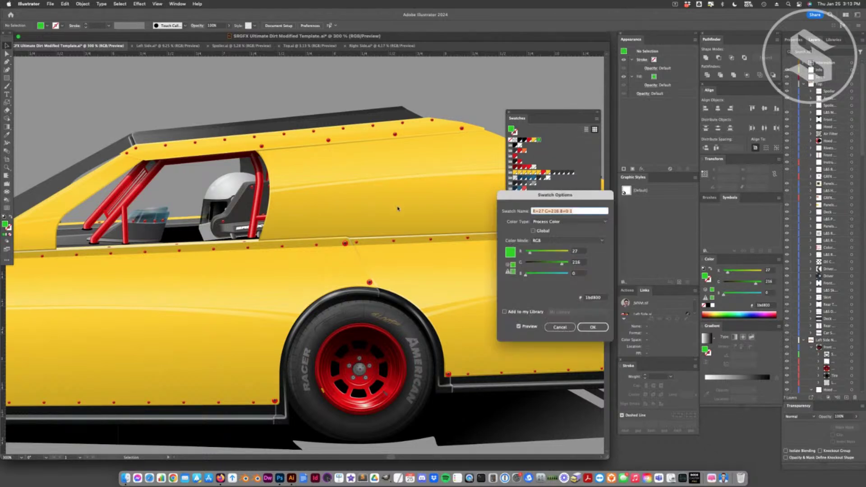
left_click(534, 230)
left_click(592, 329)
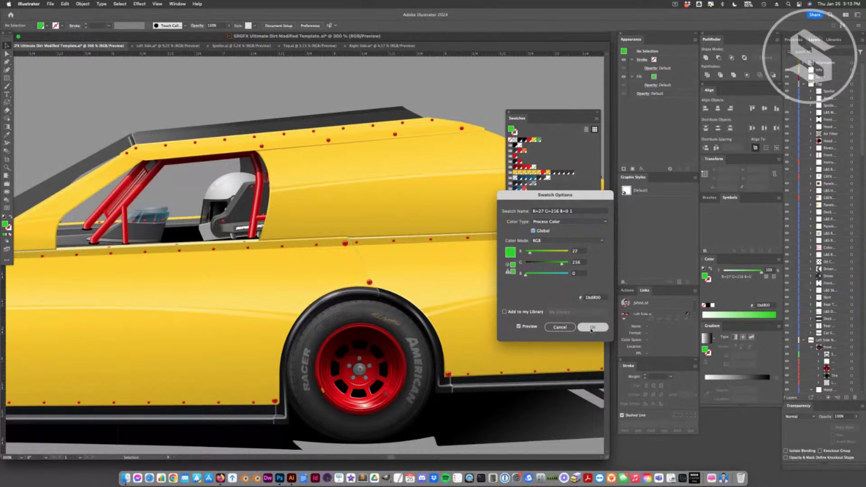
Try replacing the global Roll Cage Color swatch with the new green swatch across all car views, and undo the replacement.
double_click(539, 141)
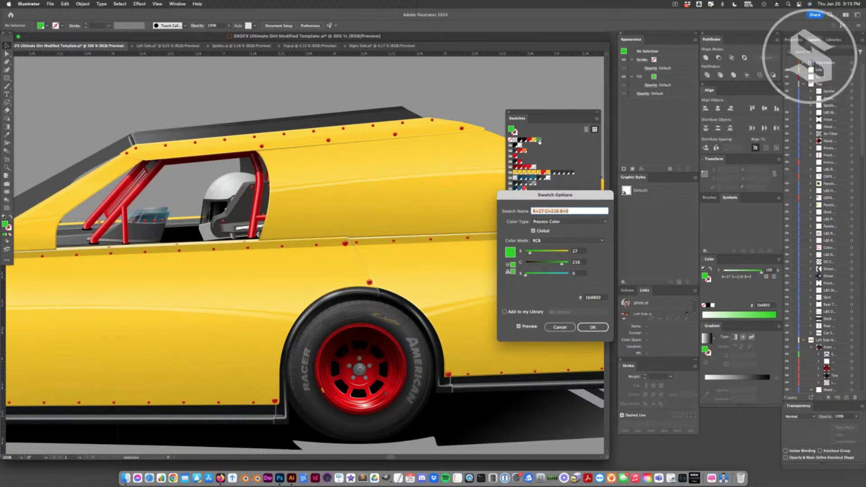
left_click(593, 327)
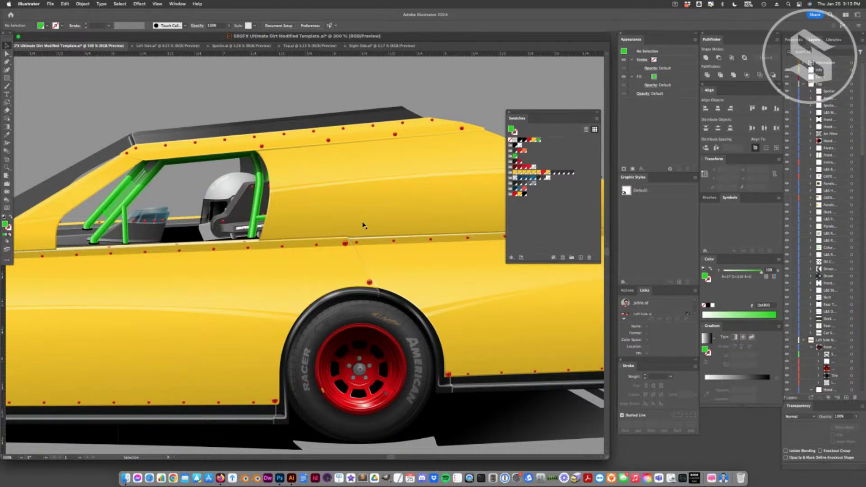
key("super+1")
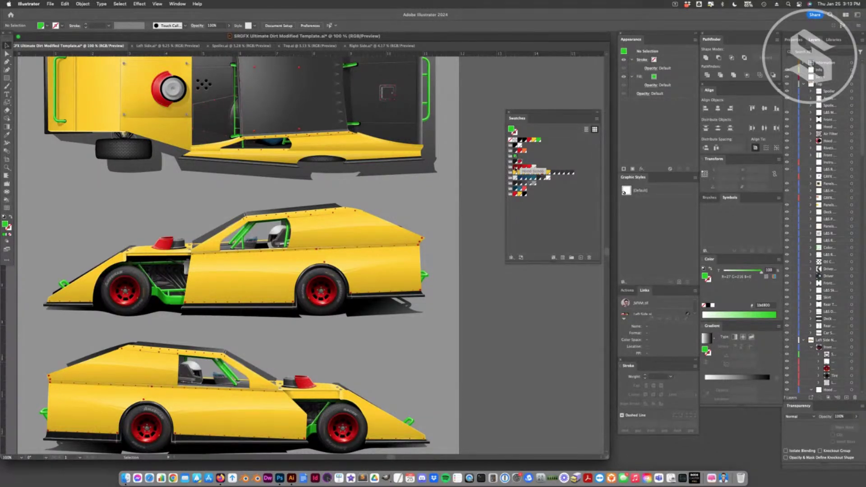
left_click(515, 194)
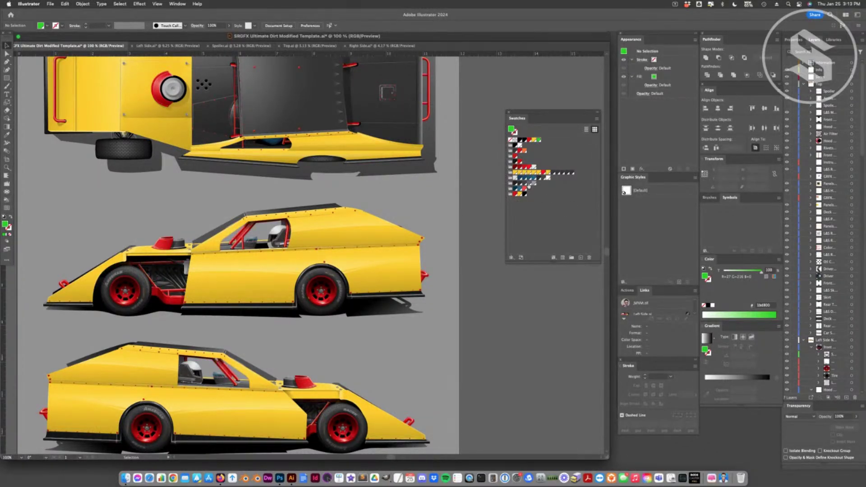
Recolour the deck panels around the cockpit and at the rear red by replacing their global swatch, and check all car views.
scroll(486, 205, "up", 3)
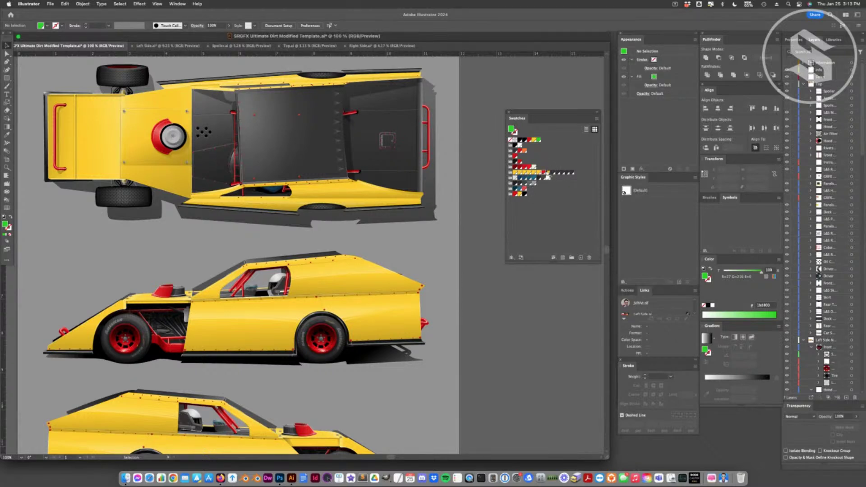
left_click_drag(544, 176, 383, 149)
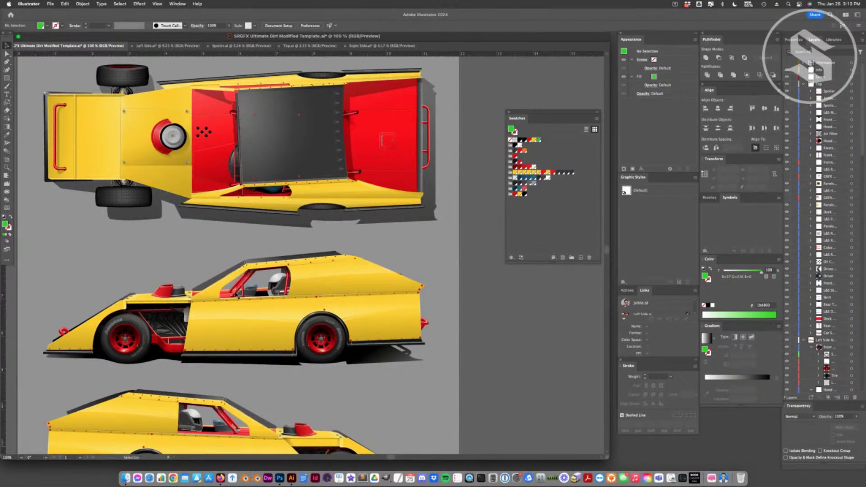
scroll(238, 295, "down", 3)
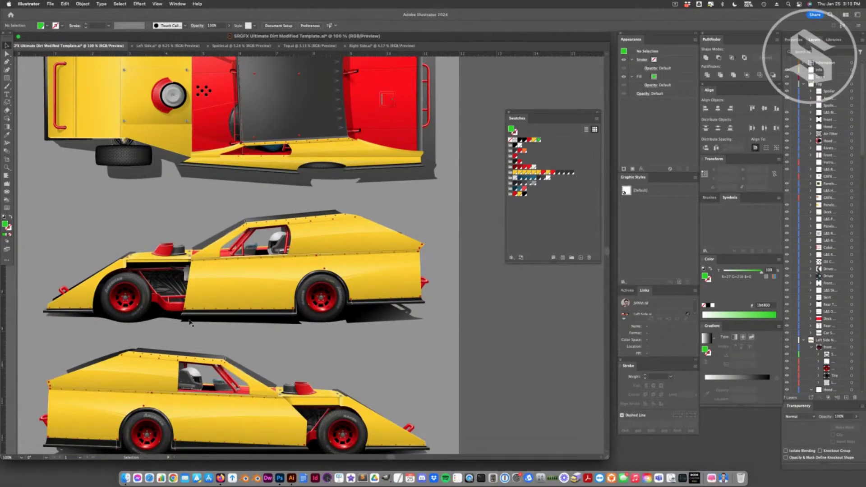
scroll(281, 352, "up", 1)
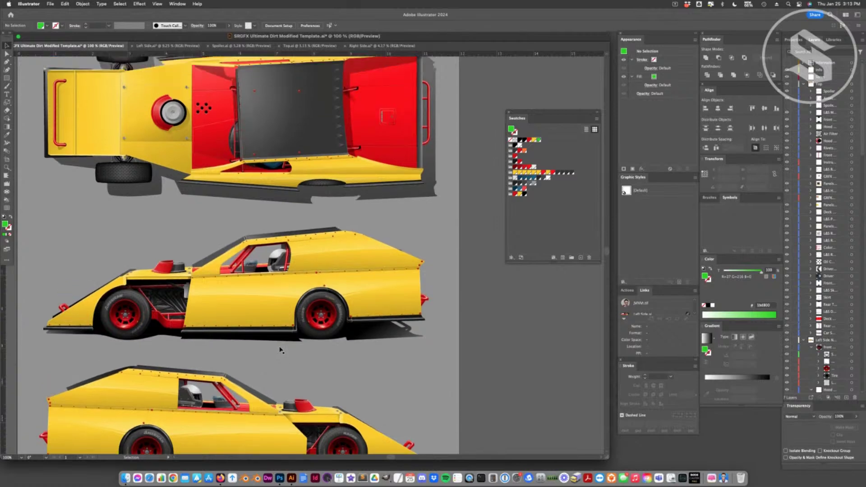
scroll(343, 335, "up", 3)
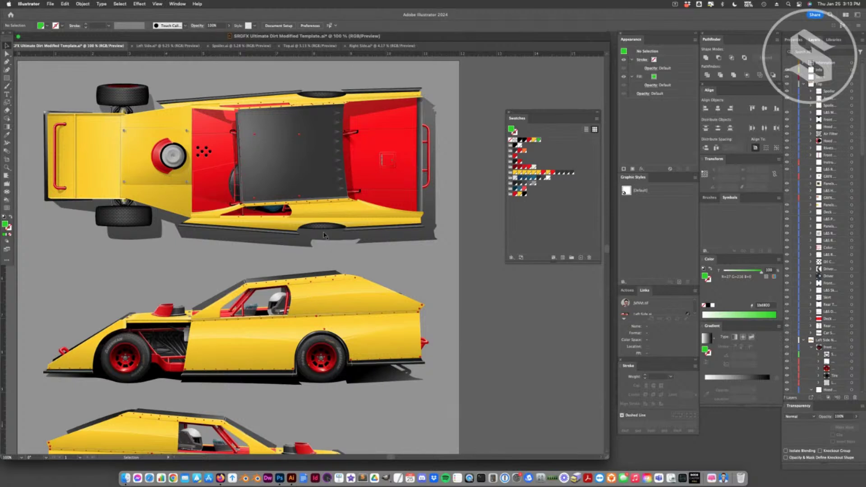
Draw a rectangle about 1.33 by 0.9 in behind the middle car's tail and fill it with the red SRGFX Brand 1 swatch.
left_click(356, 240)
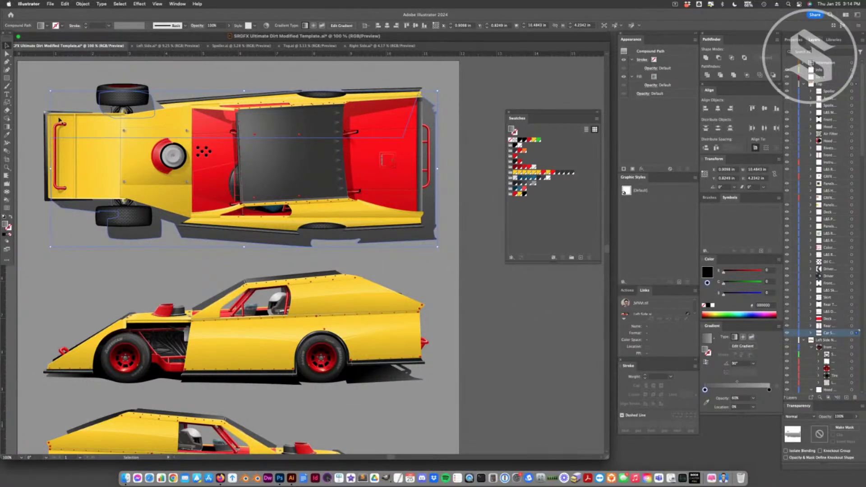
key("m")
left_click_drag(426, 272, 475, 305)
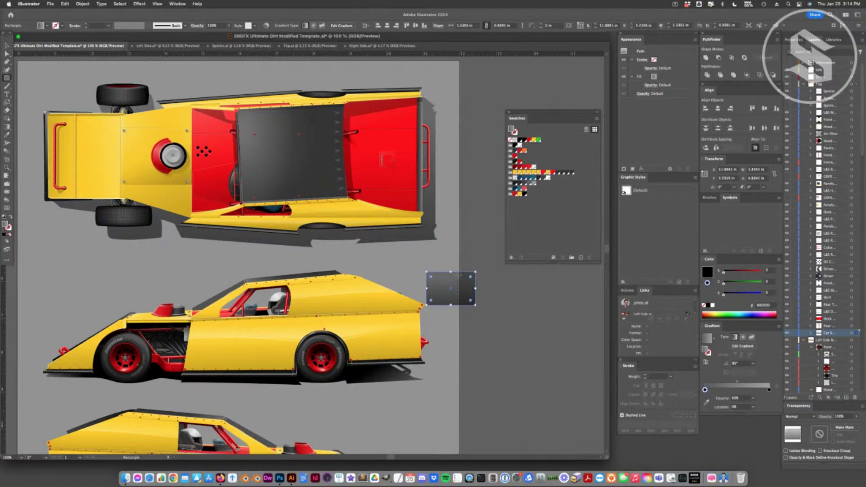
left_click(523, 191)
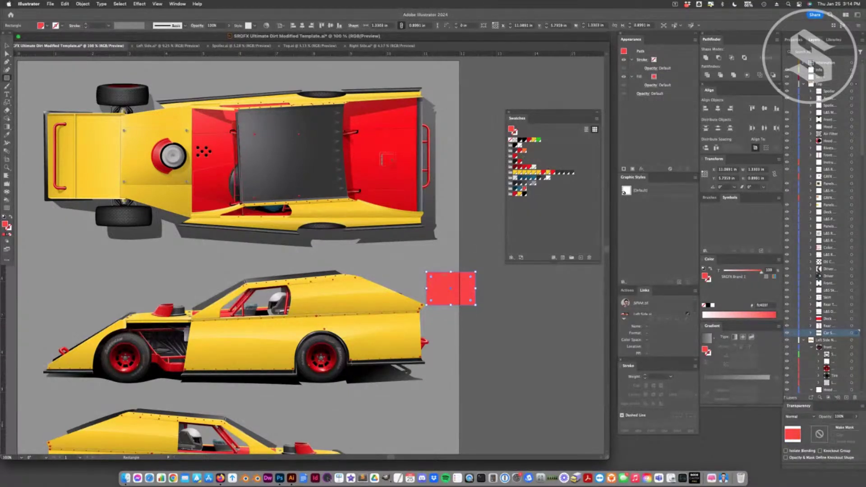
key("v")
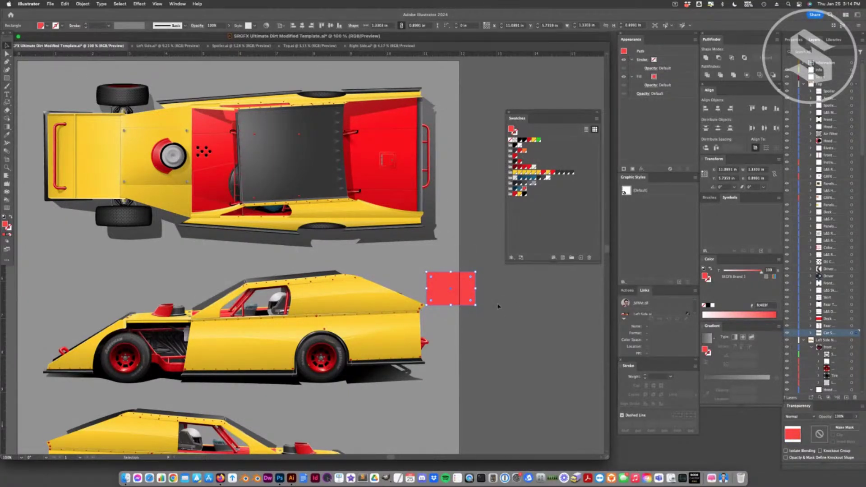
Move the red rectangle away from the middle car's tail and delete it.
left_click_drag(461, 299, 507, 293)
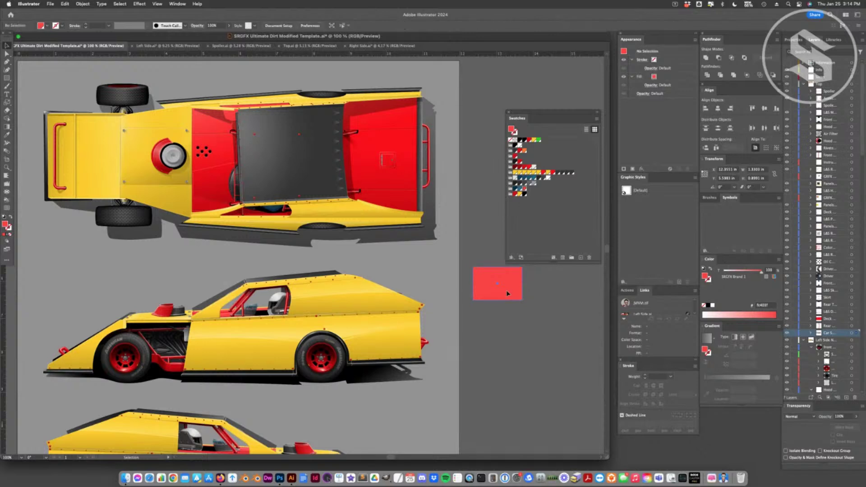
key("Delete")
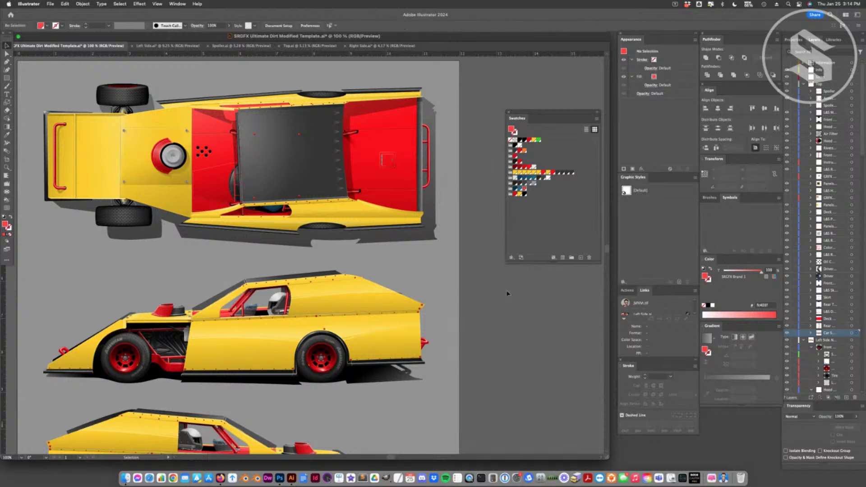
Examine the artwork overlaying the cars by selecting the top view's L&S group, the driver area and the hood shading.
left_click(411, 107)
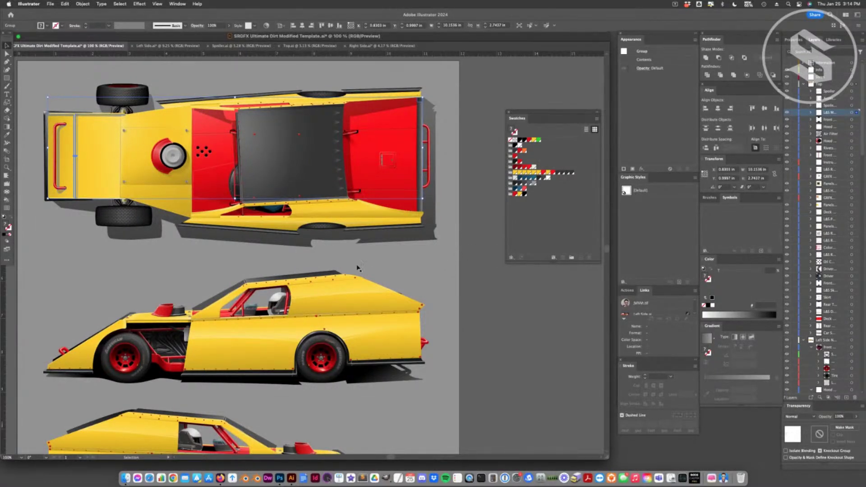
scroll(414, 265, "down", 3)
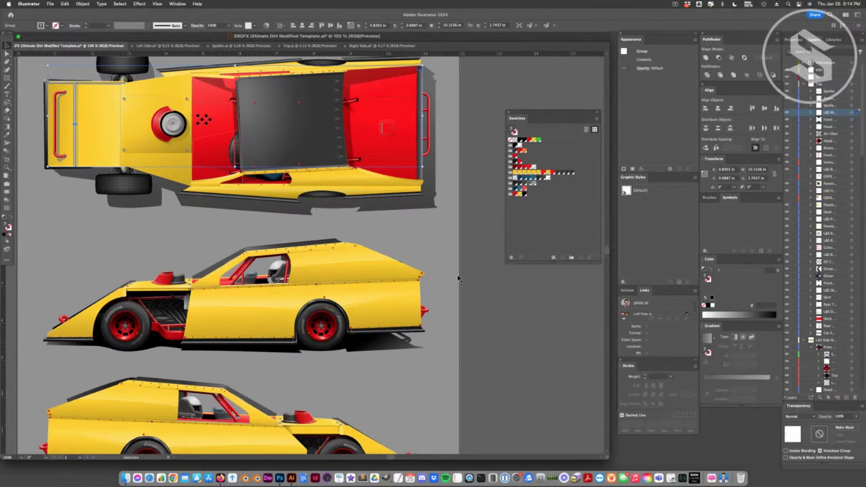
left_click(503, 317)
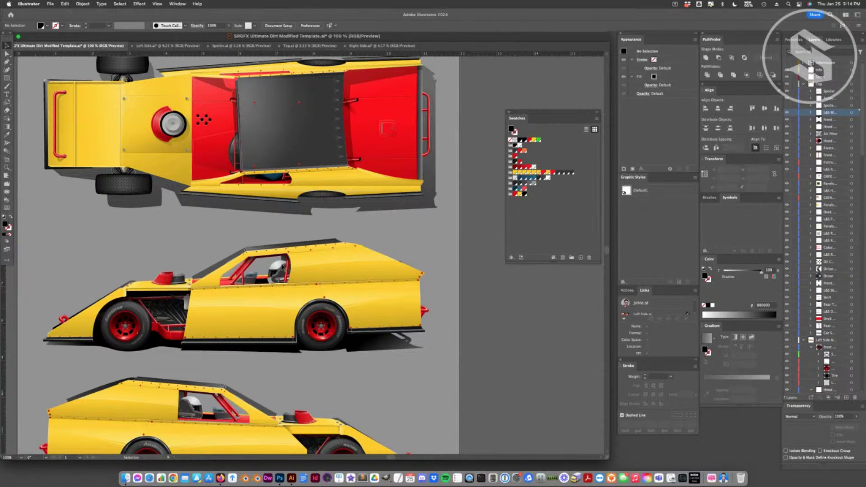
left_click(285, 268)
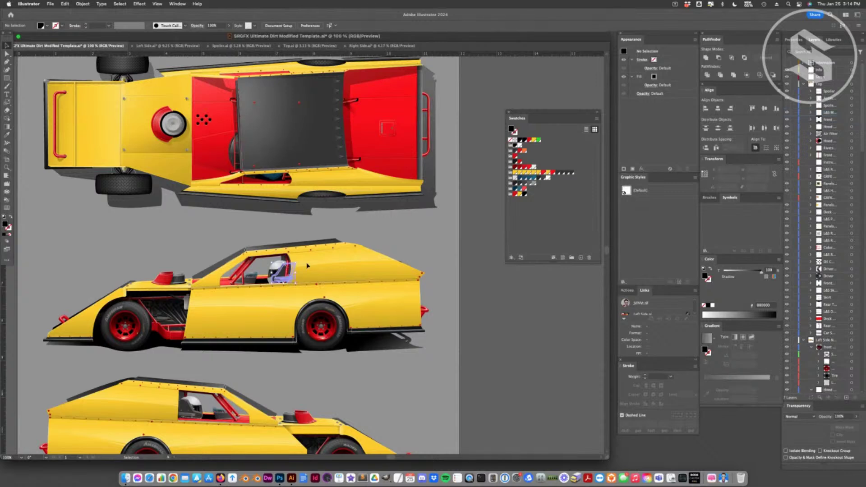
left_click(504, 320)
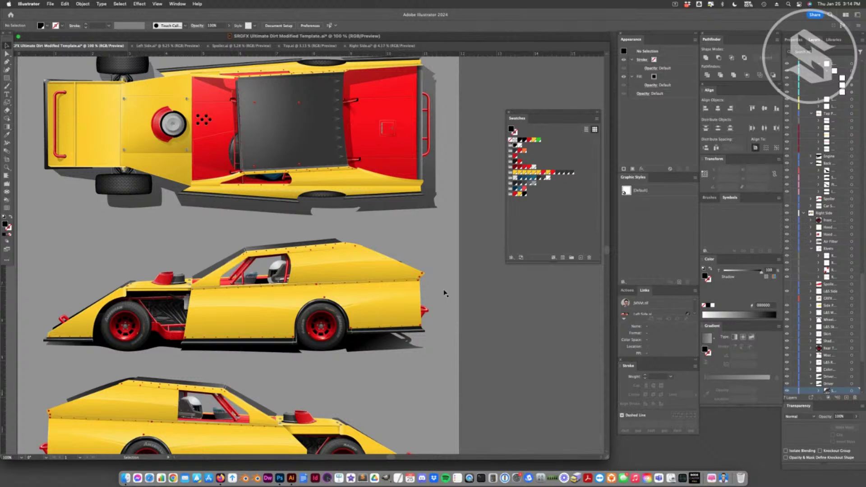
key("super+minus")
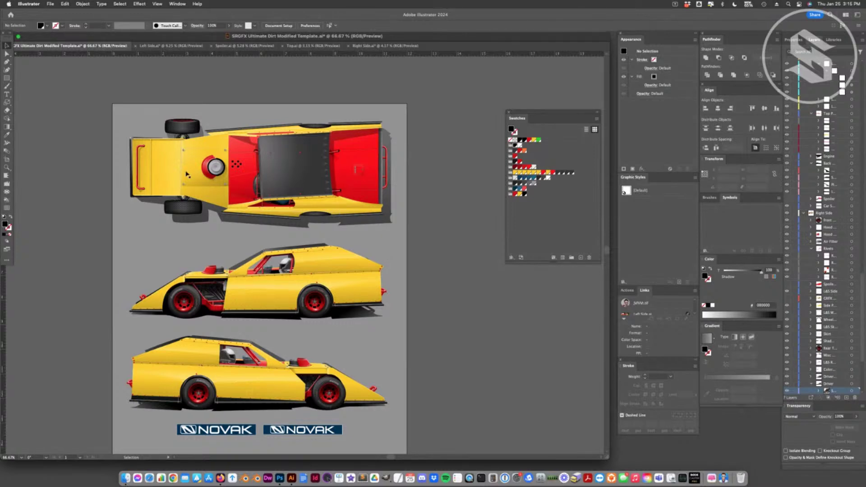
left_click(172, 172)
left_click(92, 203)
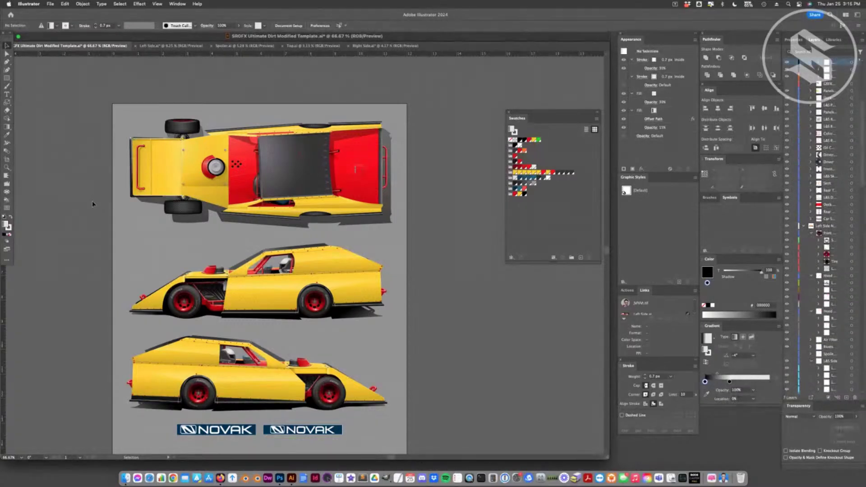
Filter the layers by GRFX and show the roof graphics and the graphics on both side views.
scroll(221, 251, "down", 2)
scroll(221, 250, "down", 4)
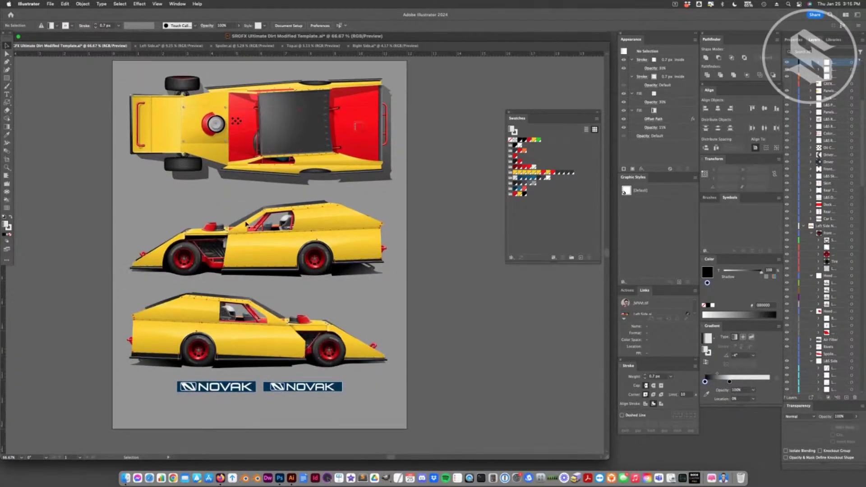
key("z")
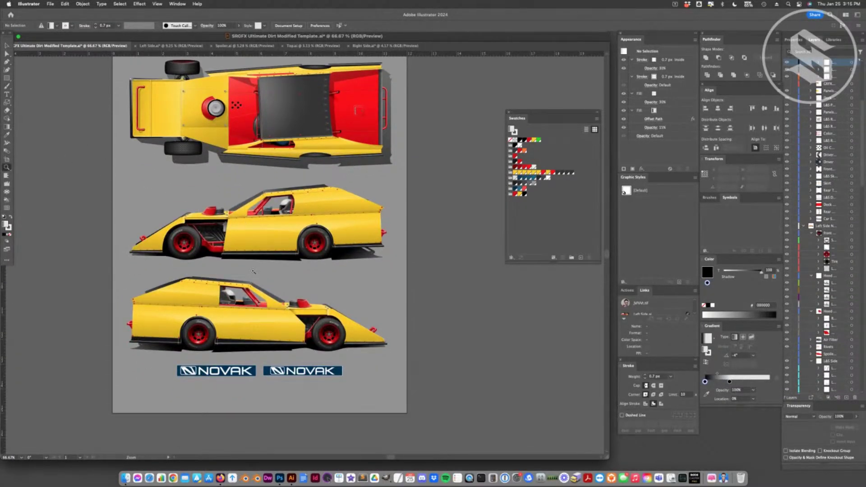
scroll(243, 289, "up", 1)
scroll(271, 317, "up", 4)
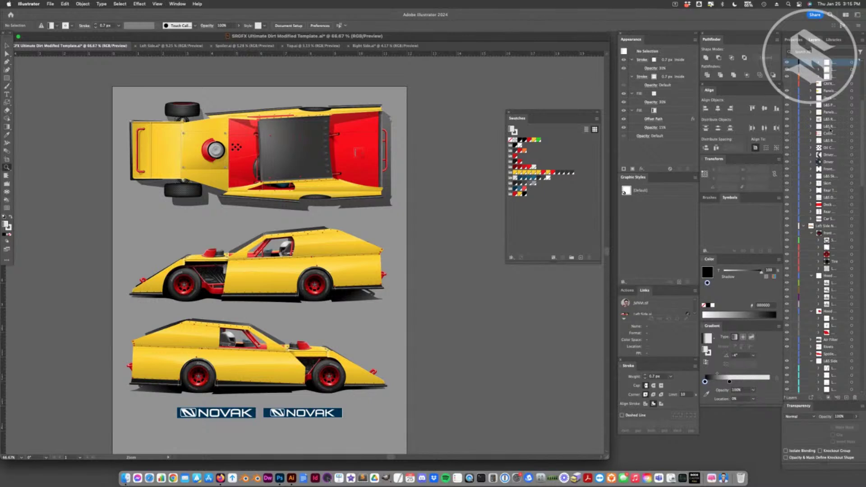
scroll(825, 181, "up", 10)
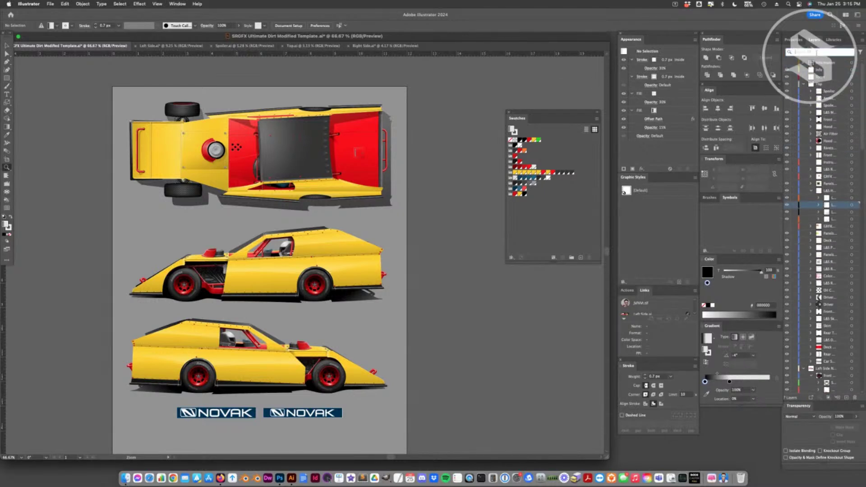
type("GRFX")
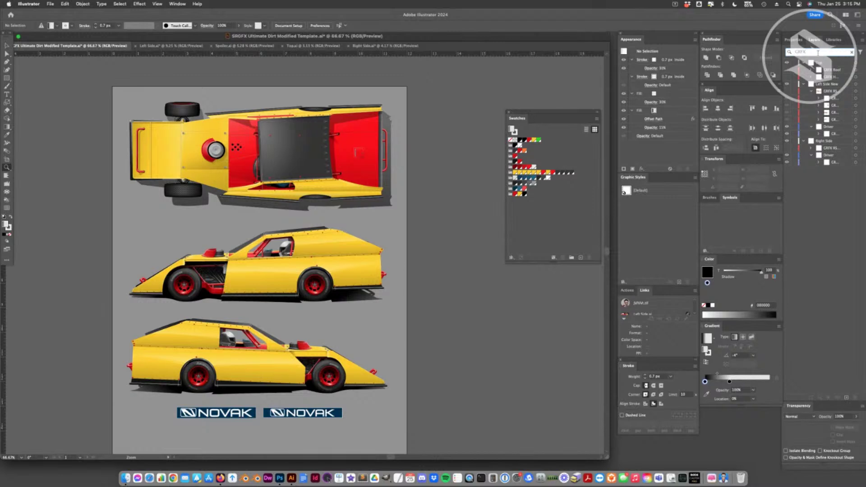
left_click(789, 92)
left_click(787, 76)
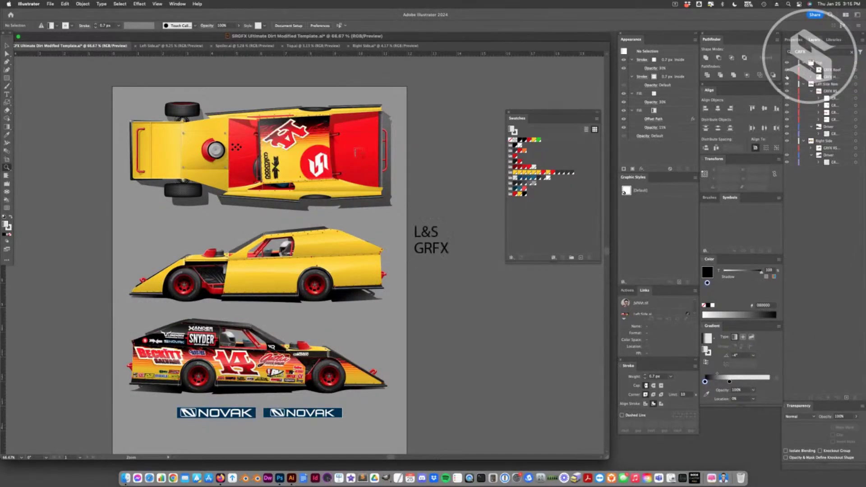
left_click(787, 149)
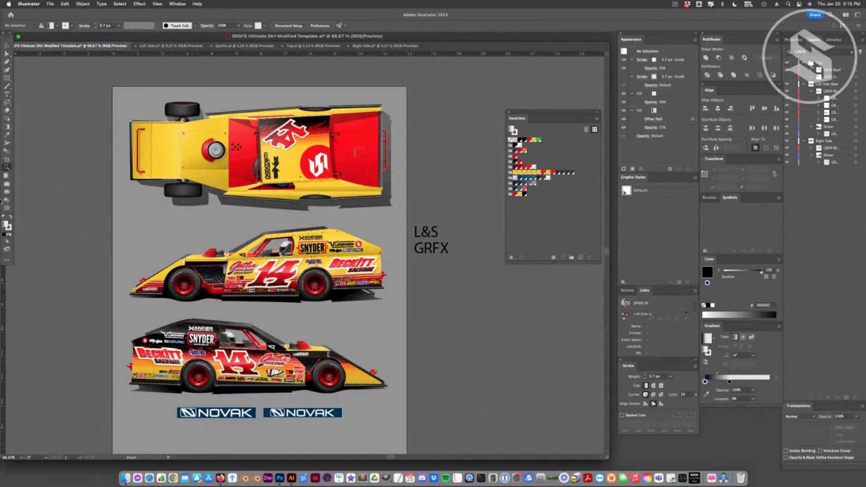
Inspect the side-view graphics up close and show the hood graphics on the top-view car.
left_click(329, 286)
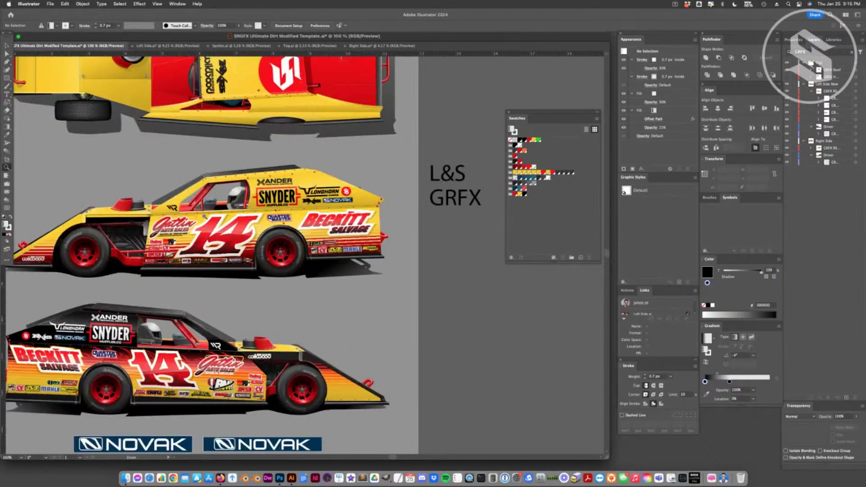
left_click(204, 217)
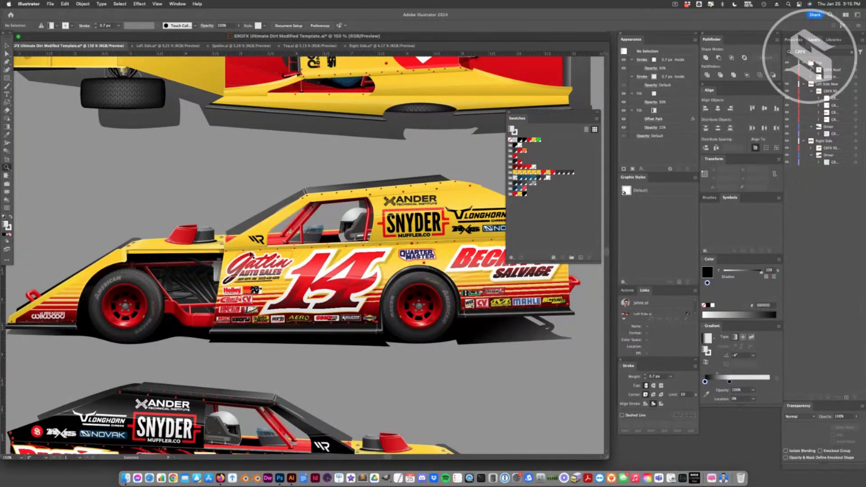
key("super+minus")
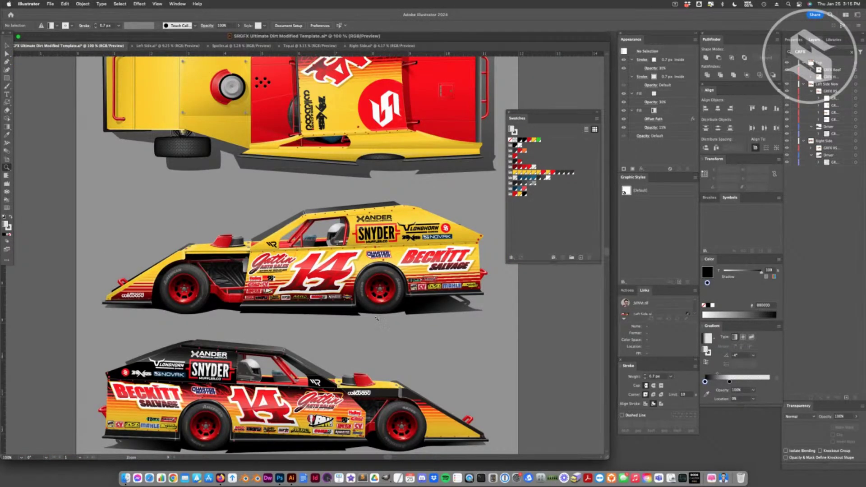
scroll(377, 319, "down", 1)
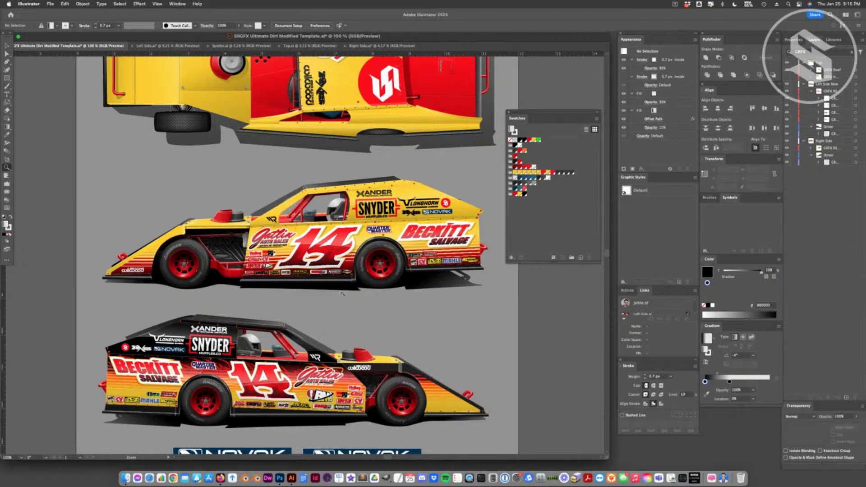
scroll(342, 293, "up", 4)
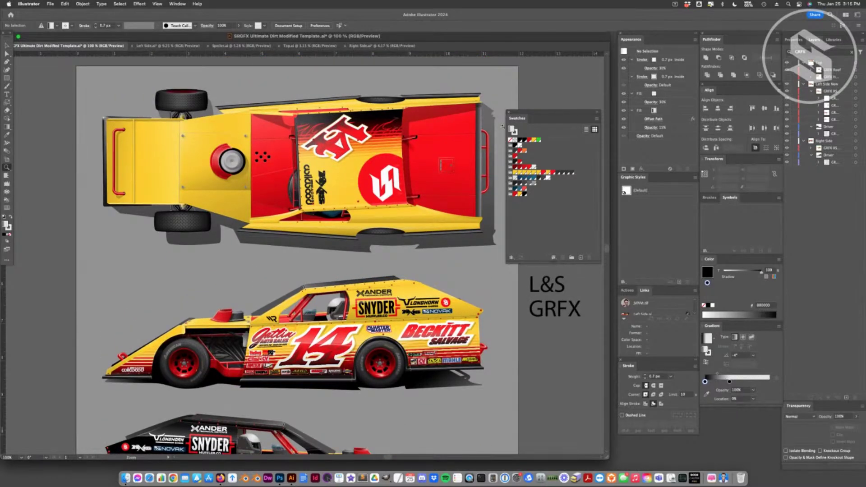
left_click(788, 77)
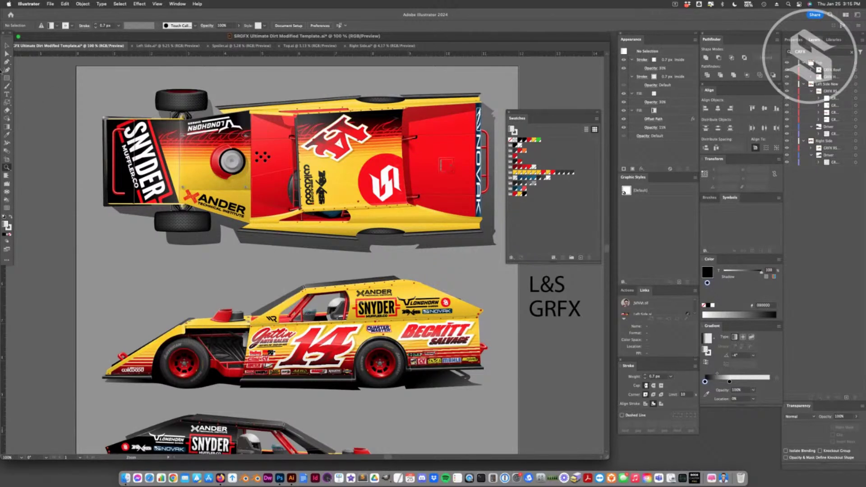
Try moving the shading and yellow colour strips off the top-view car's upper side panel, and undo the moves.
key("v")
left_click(359, 106)
left_click(356, 95)
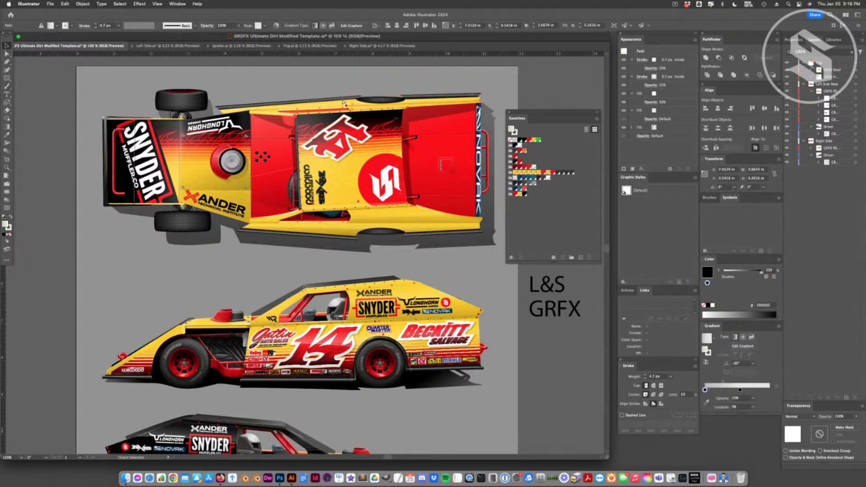
mouse_move(338, 107)
left_mouse_down()
mouse_move(340, 85)
mouse_move(345, 94)
left_mouse_up()
left_click(345, 110)
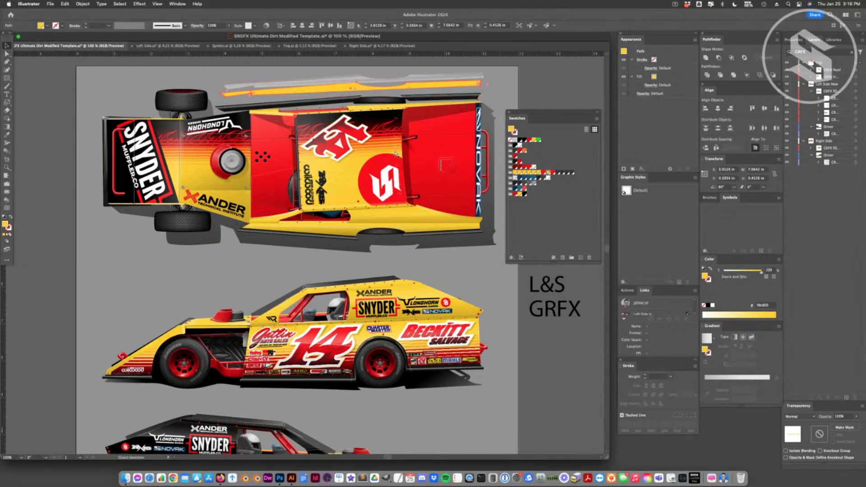
key("super+z")
key("super+z")
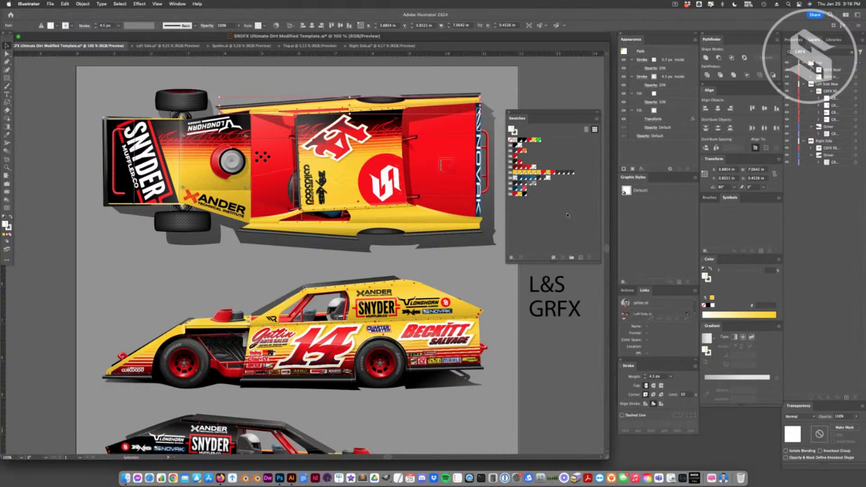
Duplicate the GRFX label beside the cars, change the copy's text to Color and place it directly beneath GRFX.
left_click(815, 53)
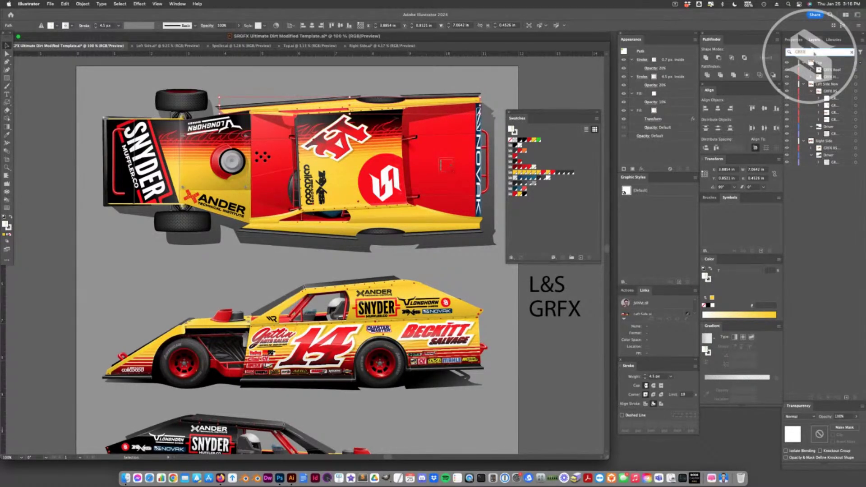
left_click(538, 314)
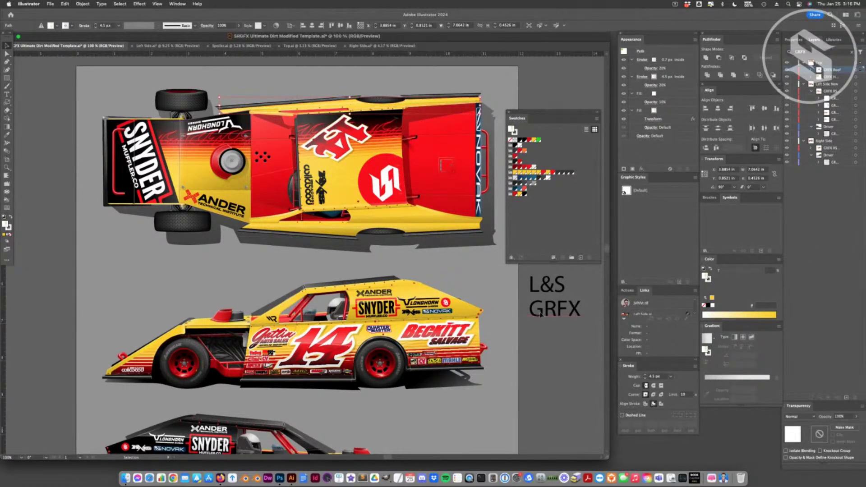
left_click_drag(540, 312, 541, 338)
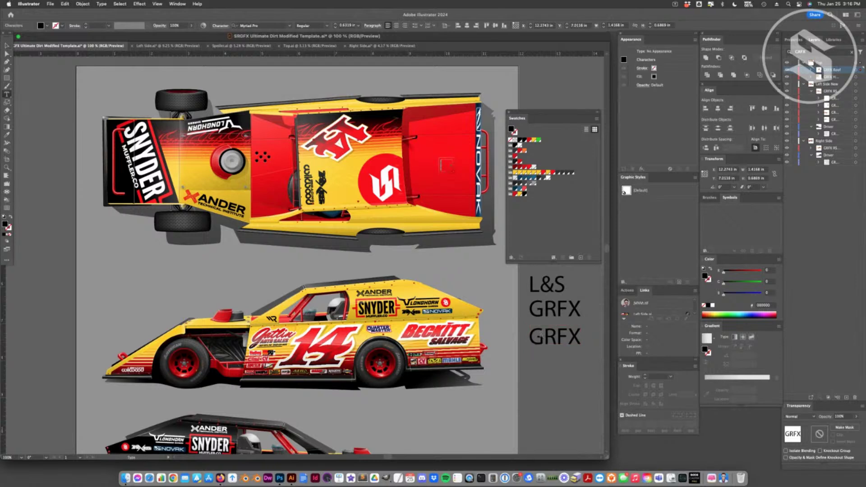
double_click(541, 338)
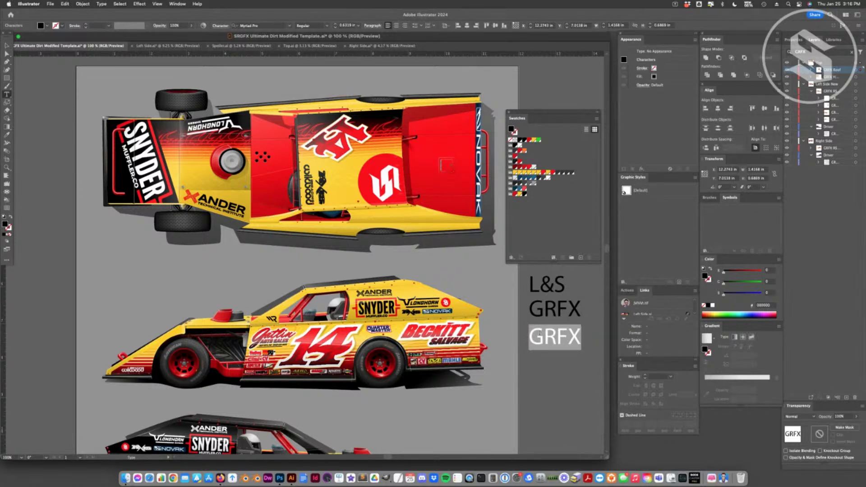
type("Color")
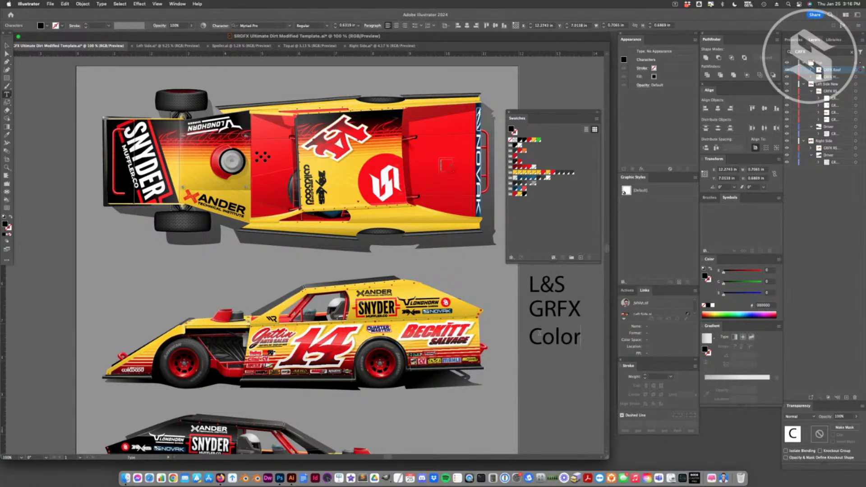
left_click(7, 45)
left_click_drag(558, 345, 549, 336)
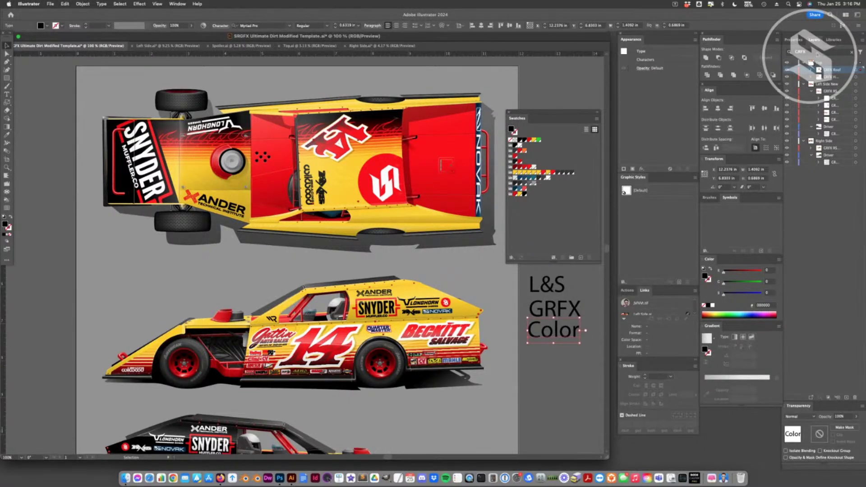
Filter the layers by Color and look through the colour layers of all car views.
left_click(815, 53)
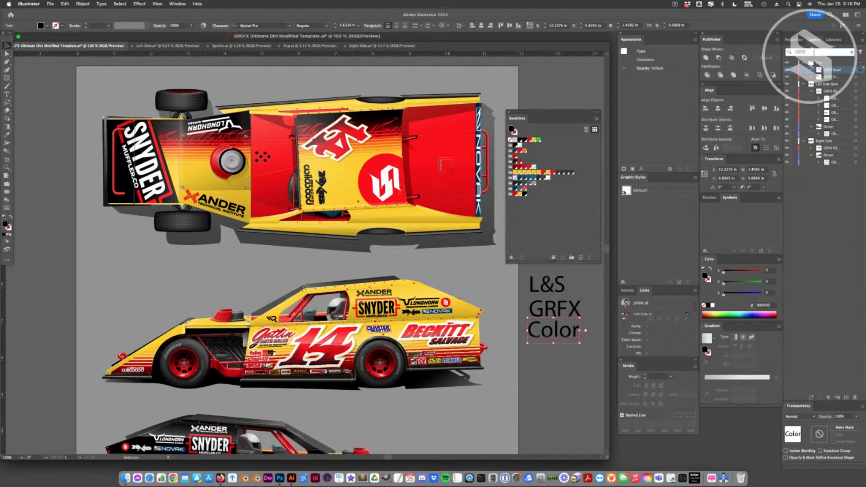
key("BackSpace")
type("Color")
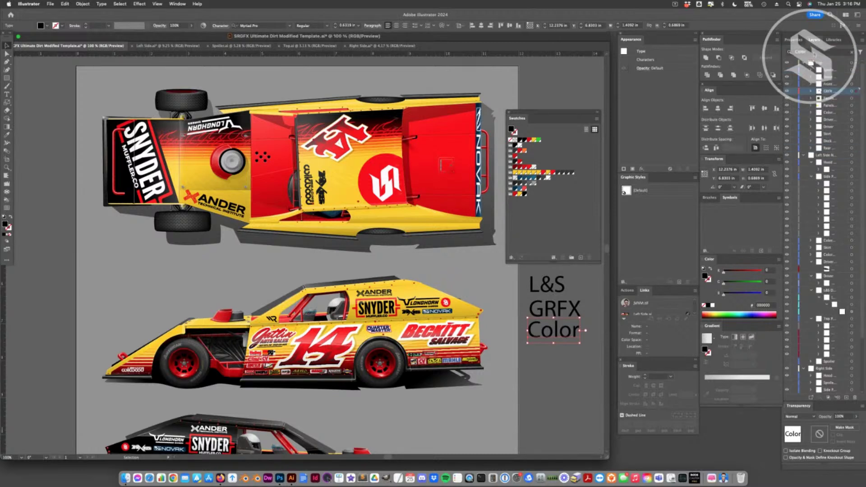
scroll(847, 234, "down", 5)
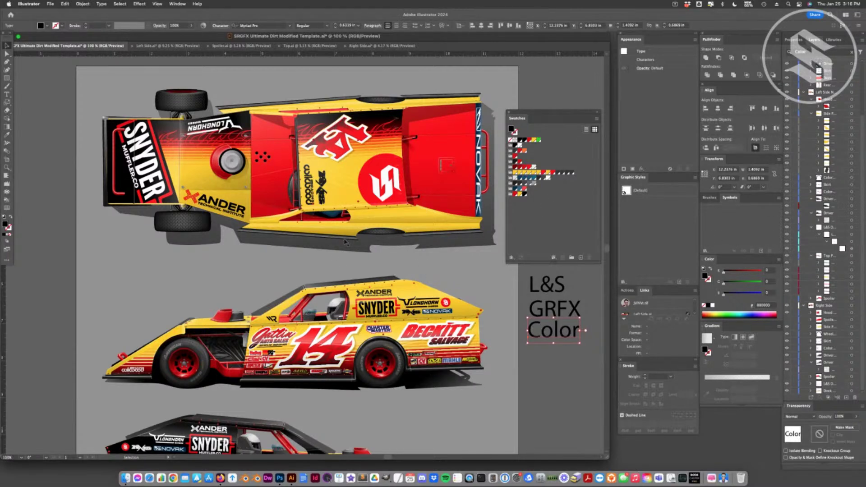
scroll(345, 242, "up", 5)
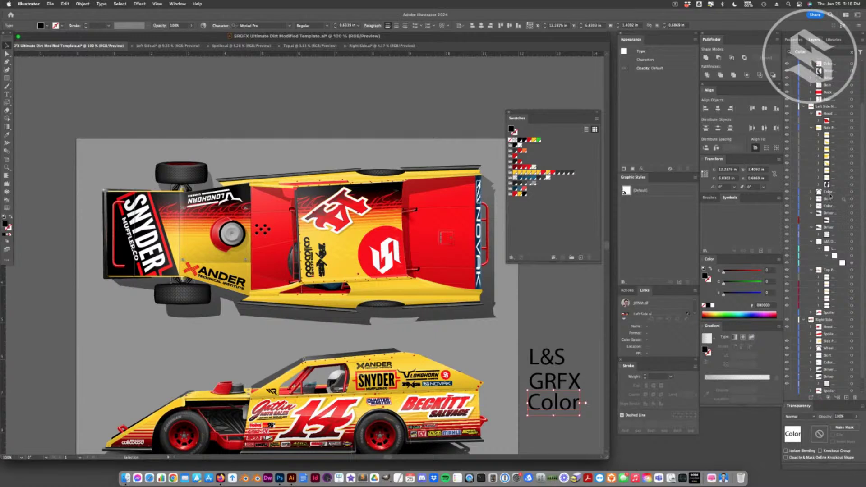
Try recolouring the yellow strip beneath the shading of the top-view car's upper side panel with the dark Driver Guard swatch, and undo it.
left_click(357, 182)
left_click(353, 173)
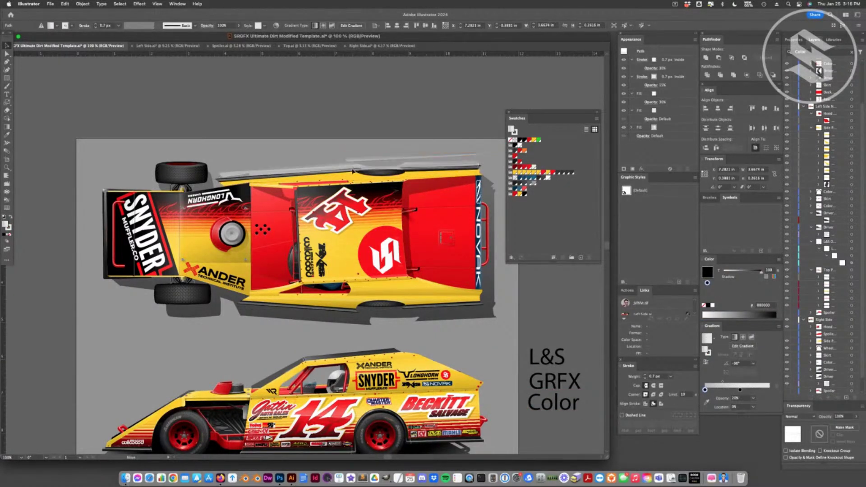
left_click(363, 183)
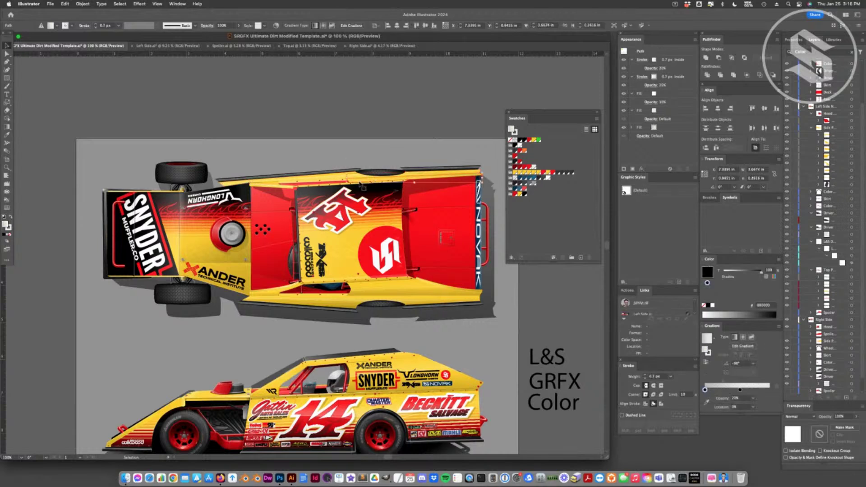
key("super+shift+a")
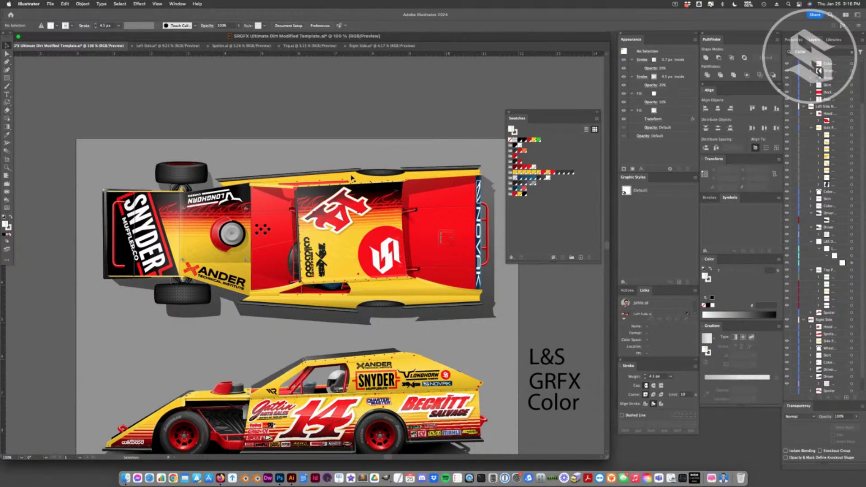
left_click(353, 178)
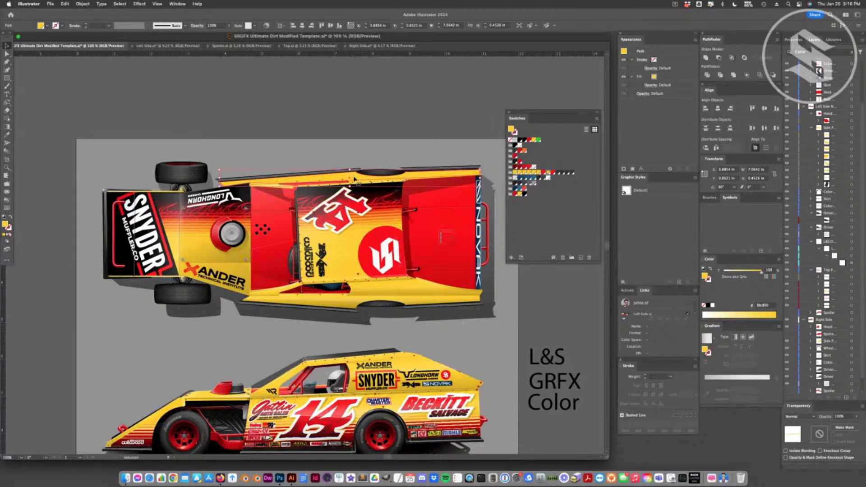
left_click(552, 182)
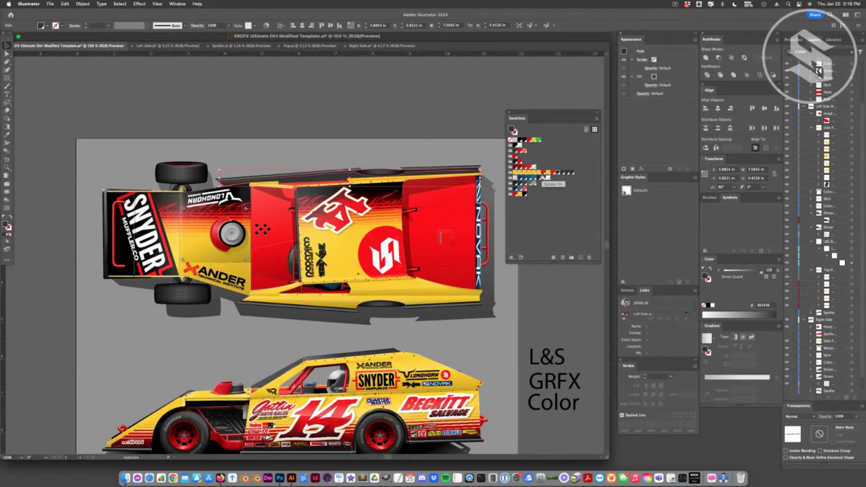
left_click(544, 177)
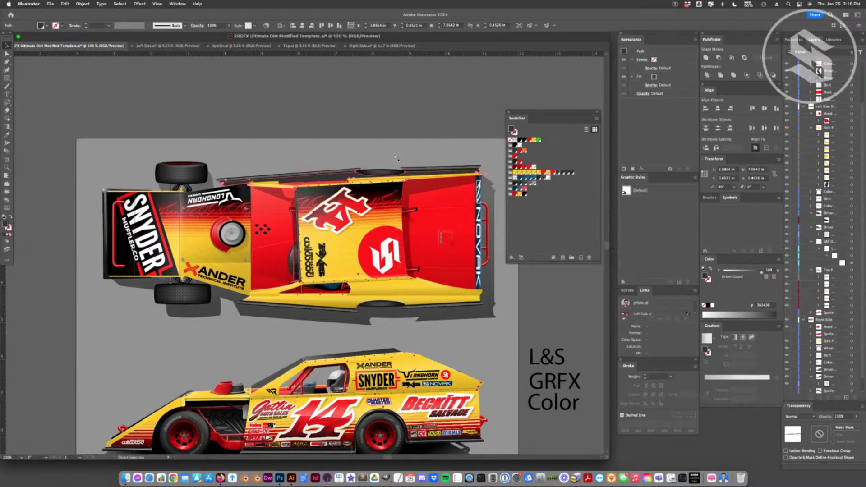
key("v")
left_click(381, 122)
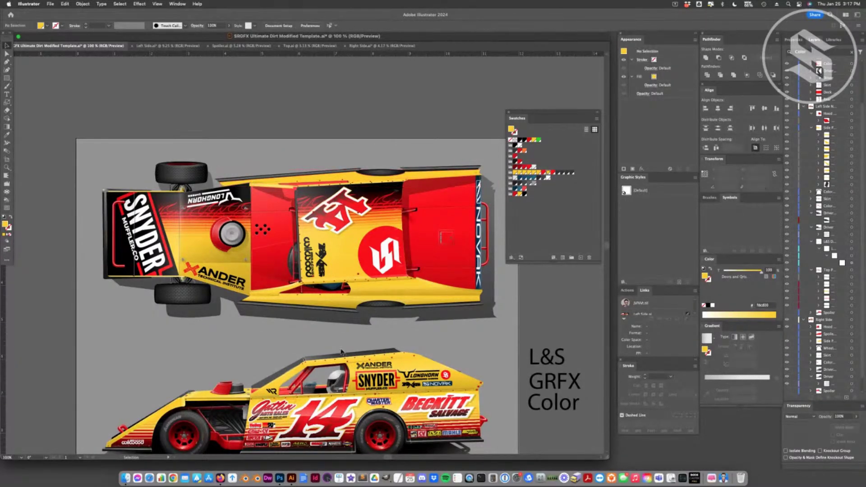
Change the global Helmet Color swatch to magenta with red 222, green 0 and blue 224, and check the helmets on both side-view cars.
scroll(381, 122, "down", 5)
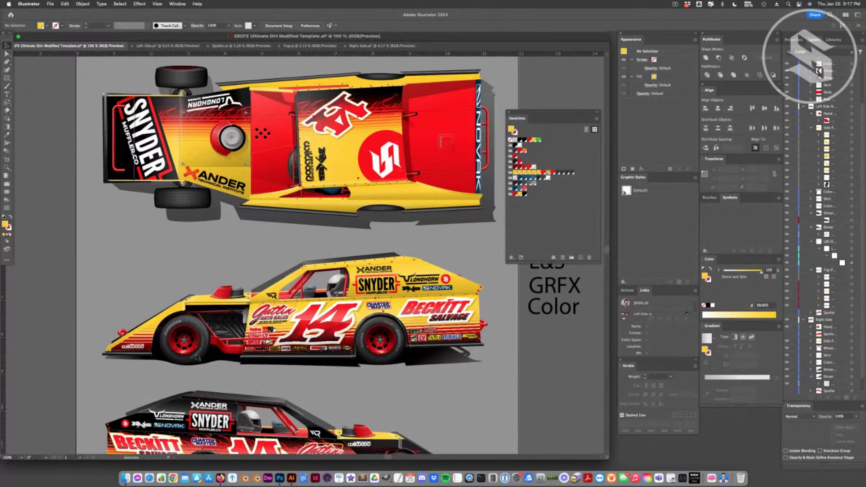
scroll(378, 166, "up", 3)
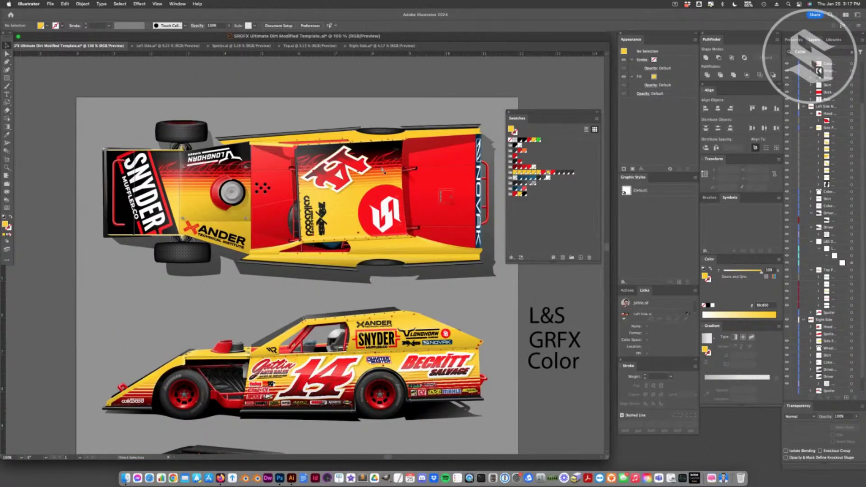
left_click(364, 162)
left_click(366, 90)
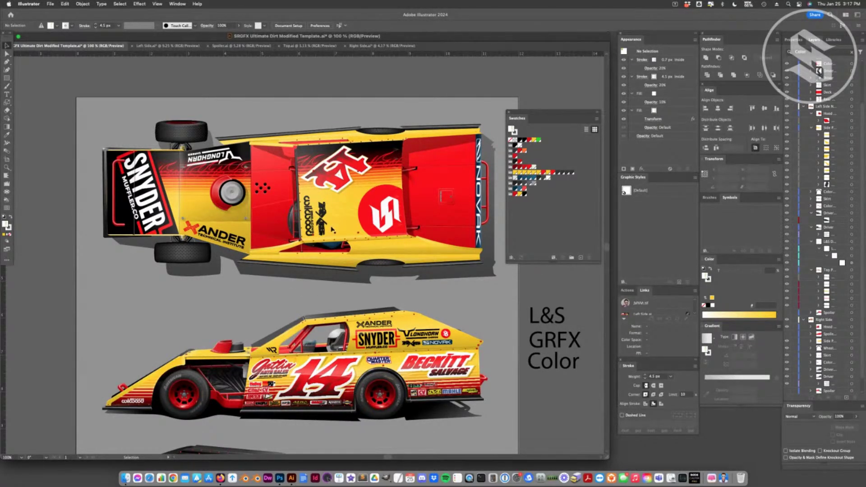
left_click(349, 211)
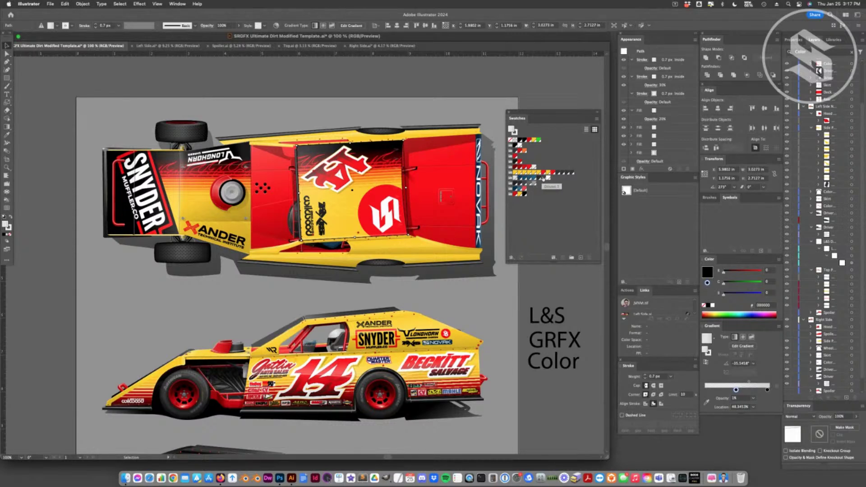
left_click(514, 177)
double_click(514, 177)
left_click_drag(564, 262, 524, 263)
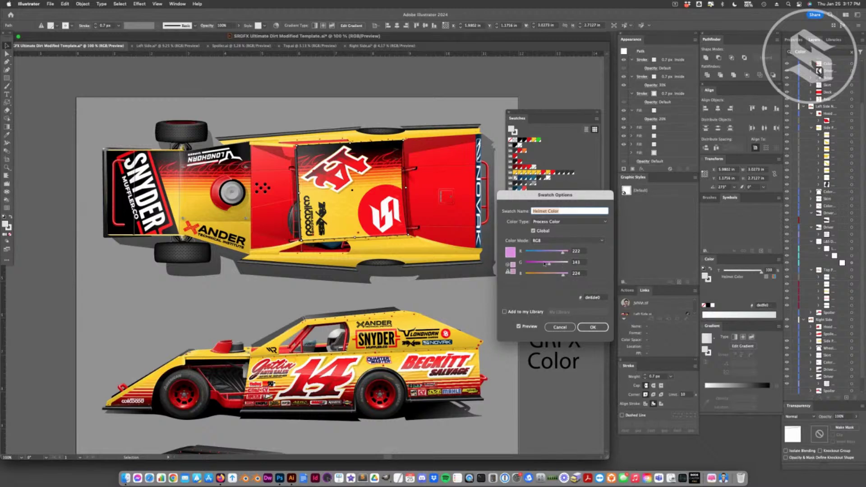
left_click(592, 328)
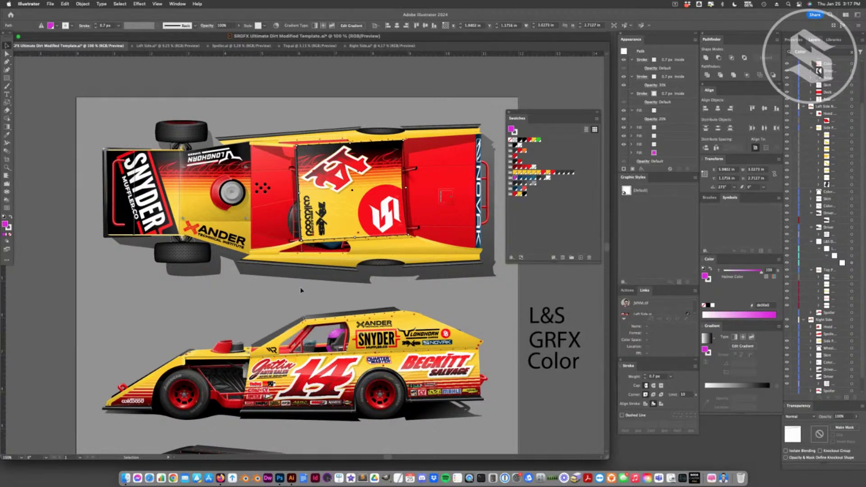
scroll(300, 288, "down", 5)
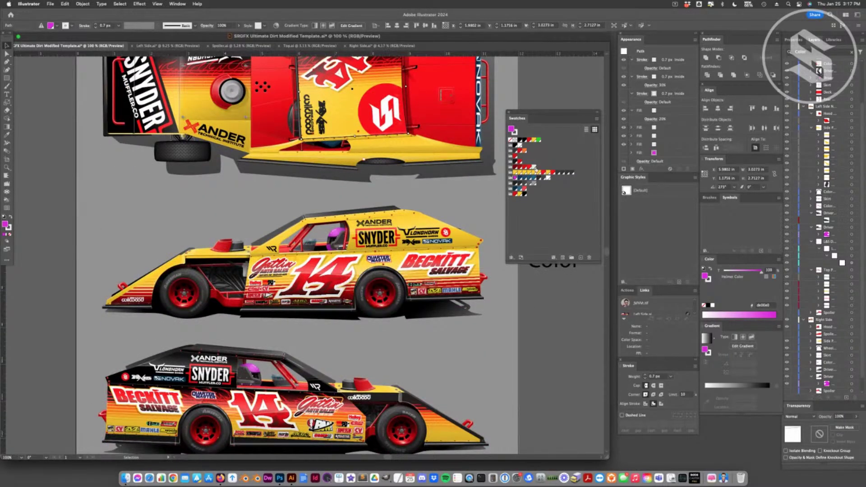
scroll(365, 210, "up", 4)
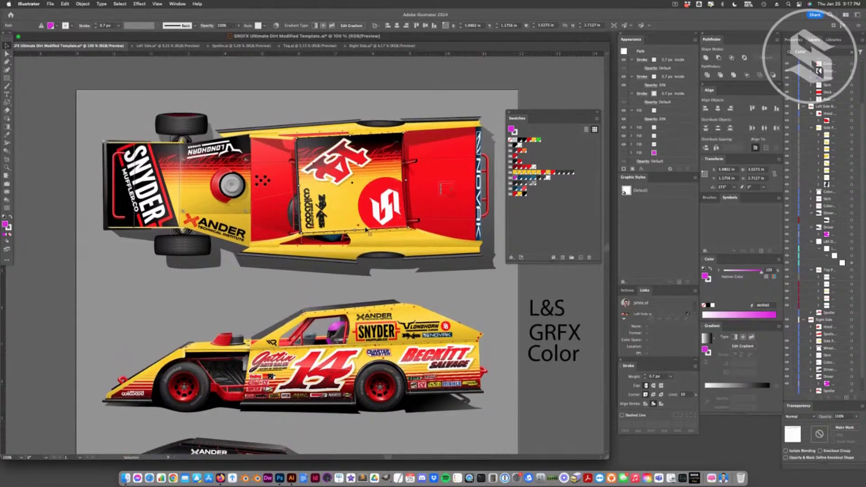
scroll(366, 230, "up", 1)
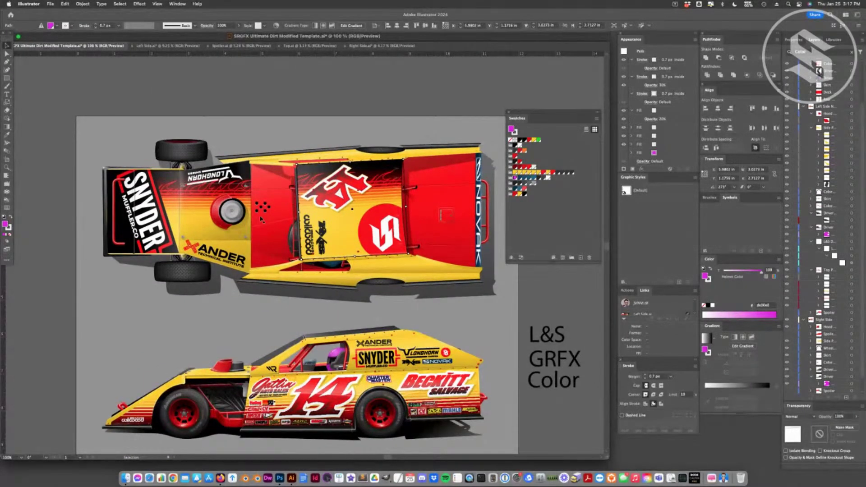
scroll(355, 344, "down", 1)
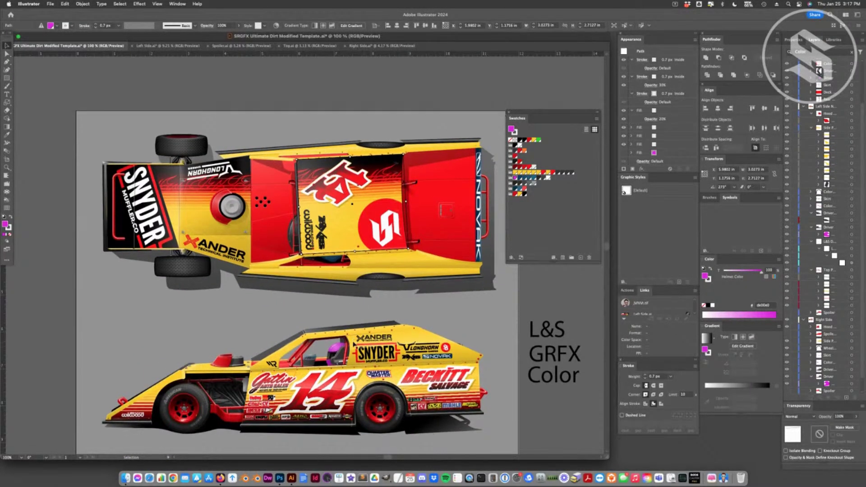
Hide the shading, graphics and yellow colour pieces of the yellow side-view car's sail panel one by one, and show them all again.
scroll(355, 343, "down", 3)
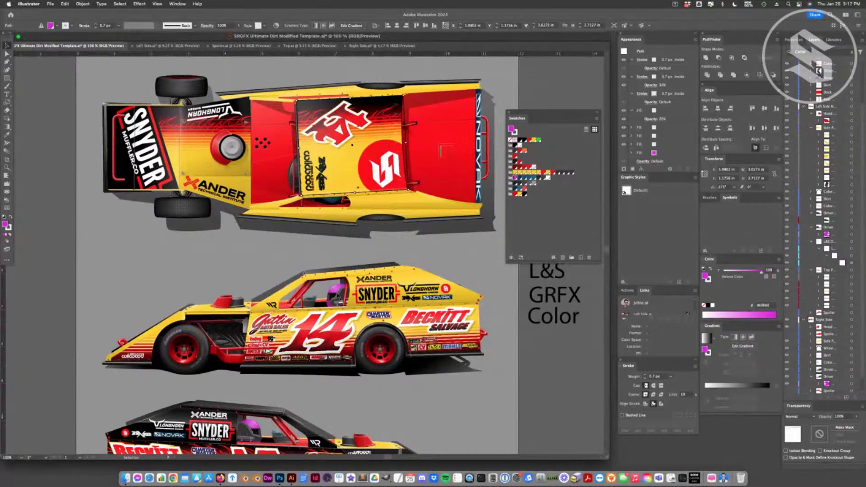
left_click(381, 298)
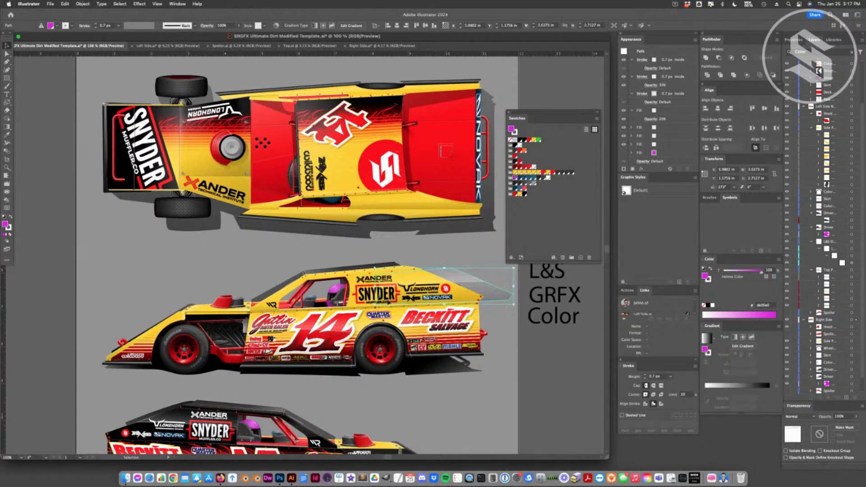
key("super+shift+a")
left_click(374, 292)
key("super+shift+bracketright")
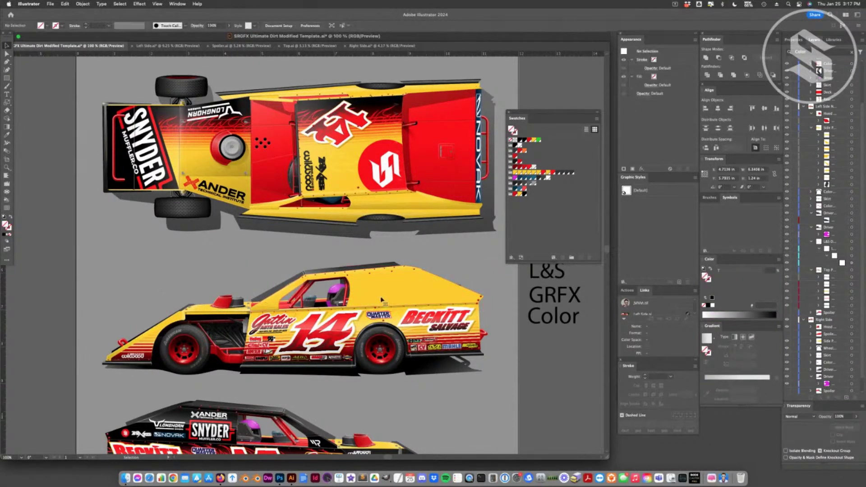
key("super+z")
key("super+shift+a")
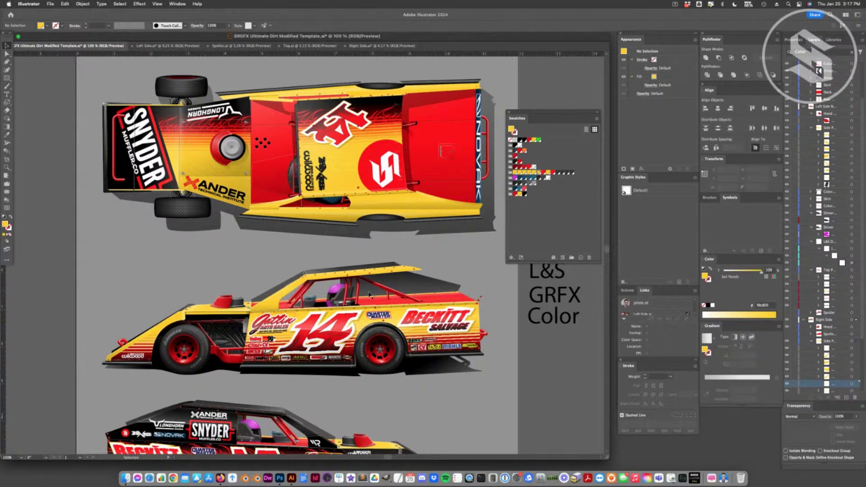
key("super+alt+3")
left_click(546, 342)
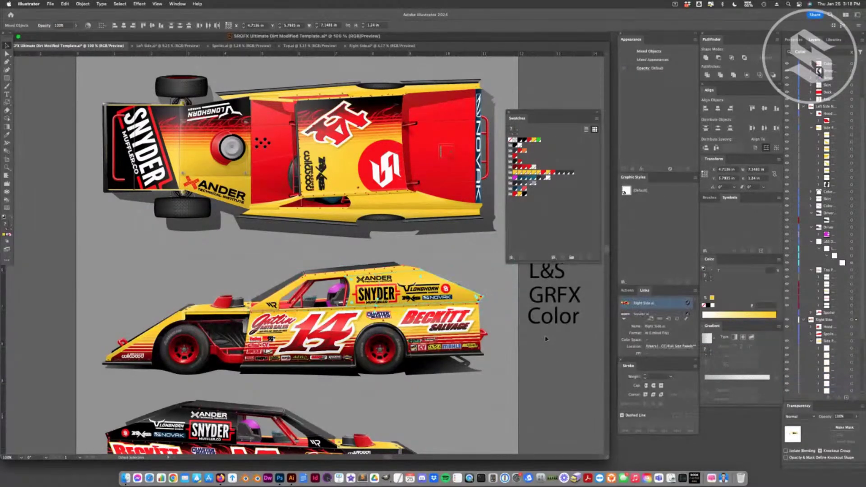